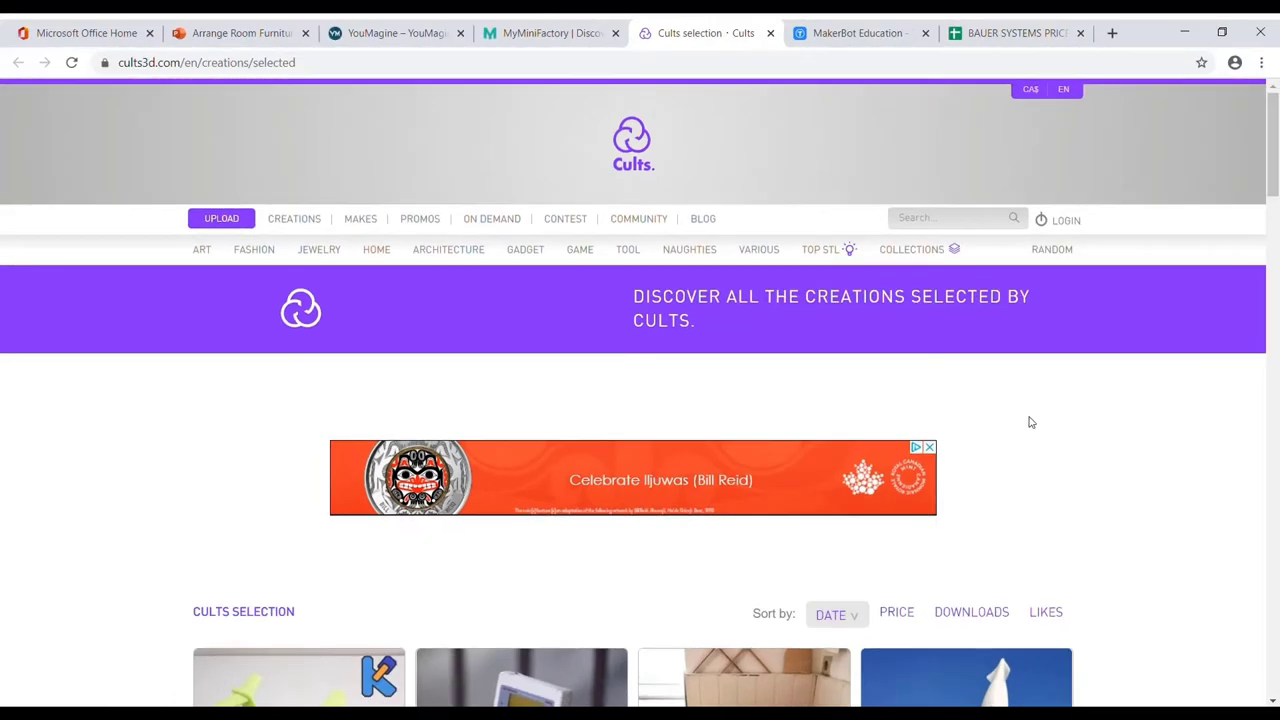
Step: Scroll down through the Cults selection thumbnails to see more featured creations
scroll(1032, 420, "down", 2)
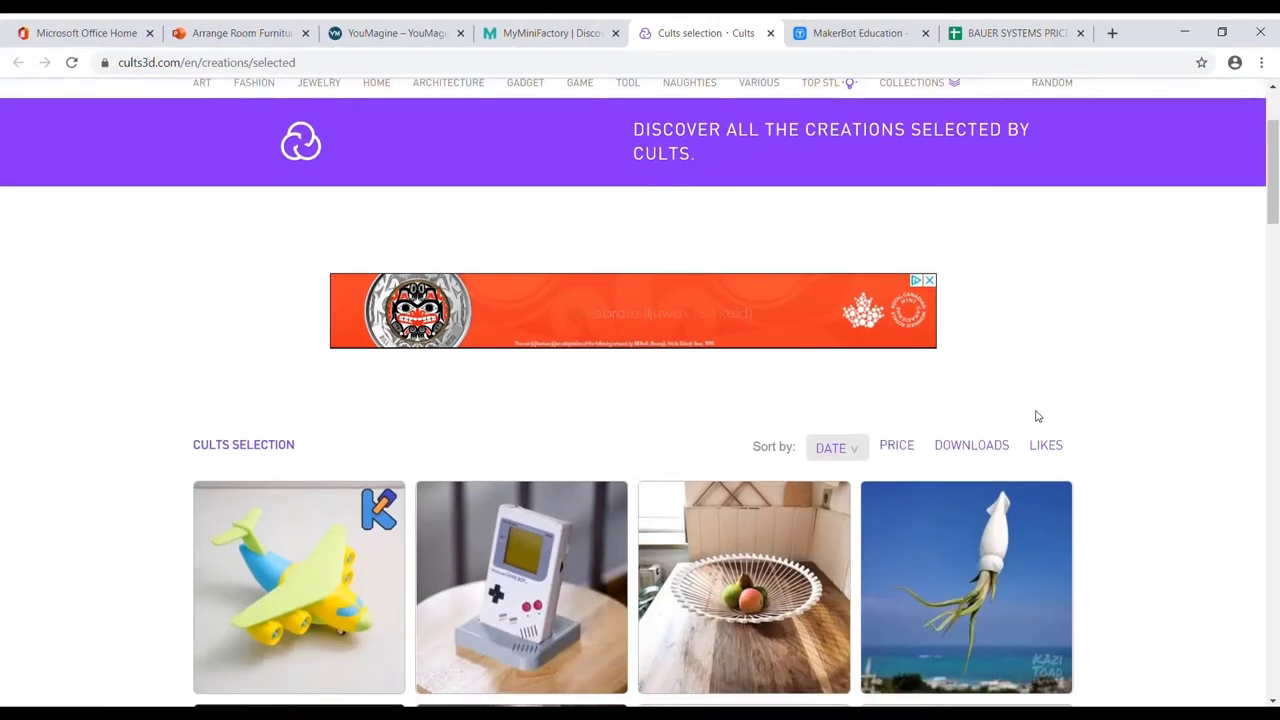
scroll(1015, 383, "down", 3)
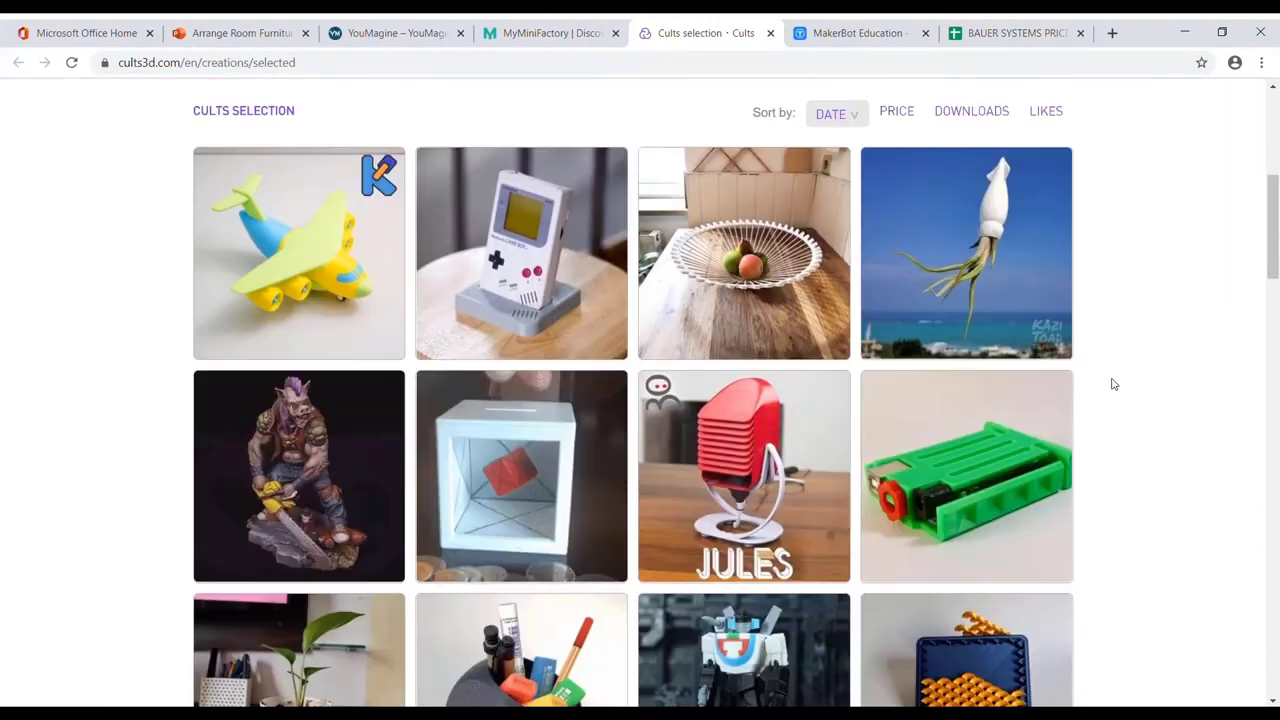
scroll(1113, 384, "down", 3)
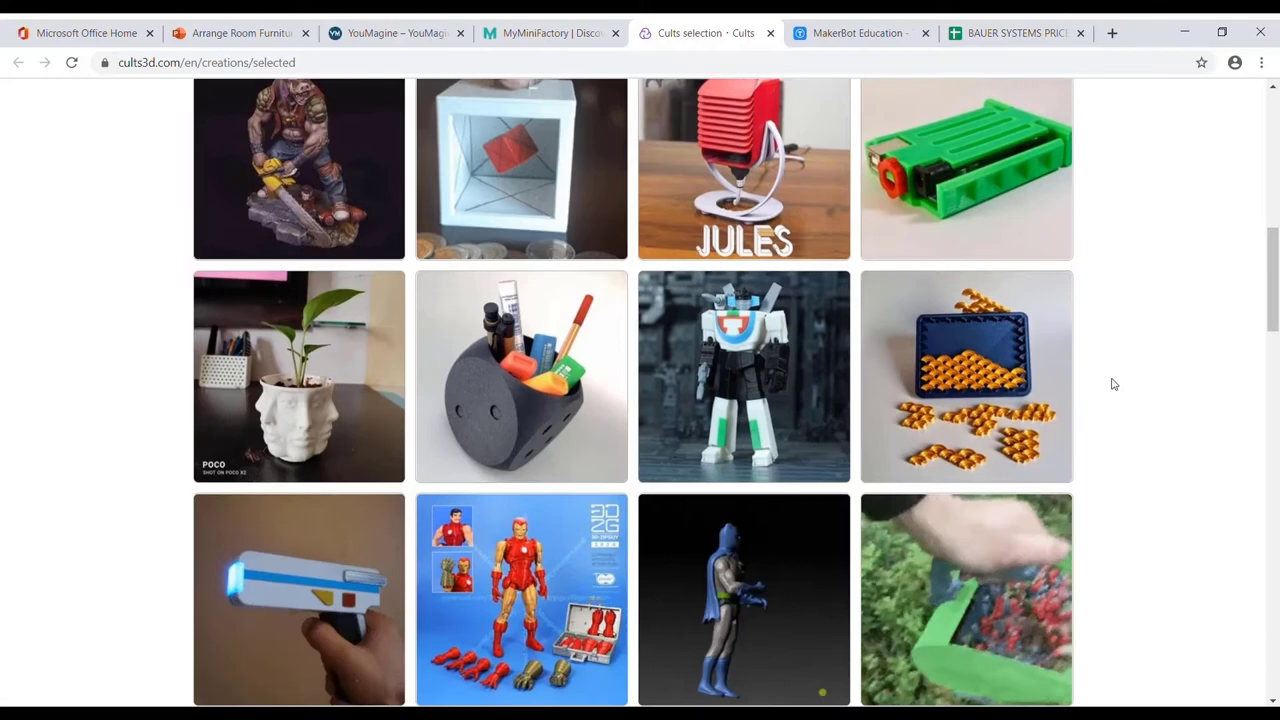
scroll(1113, 384, "down", 6)
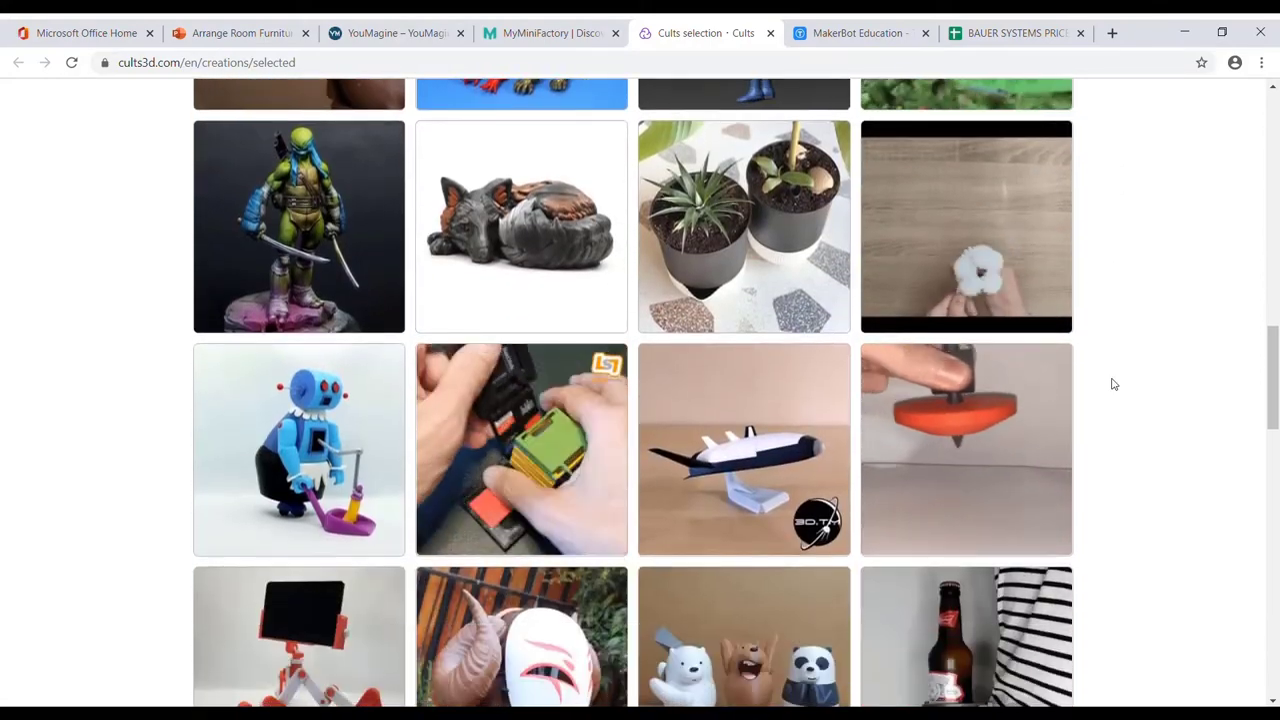
scroll(1111, 381, "down", 3)
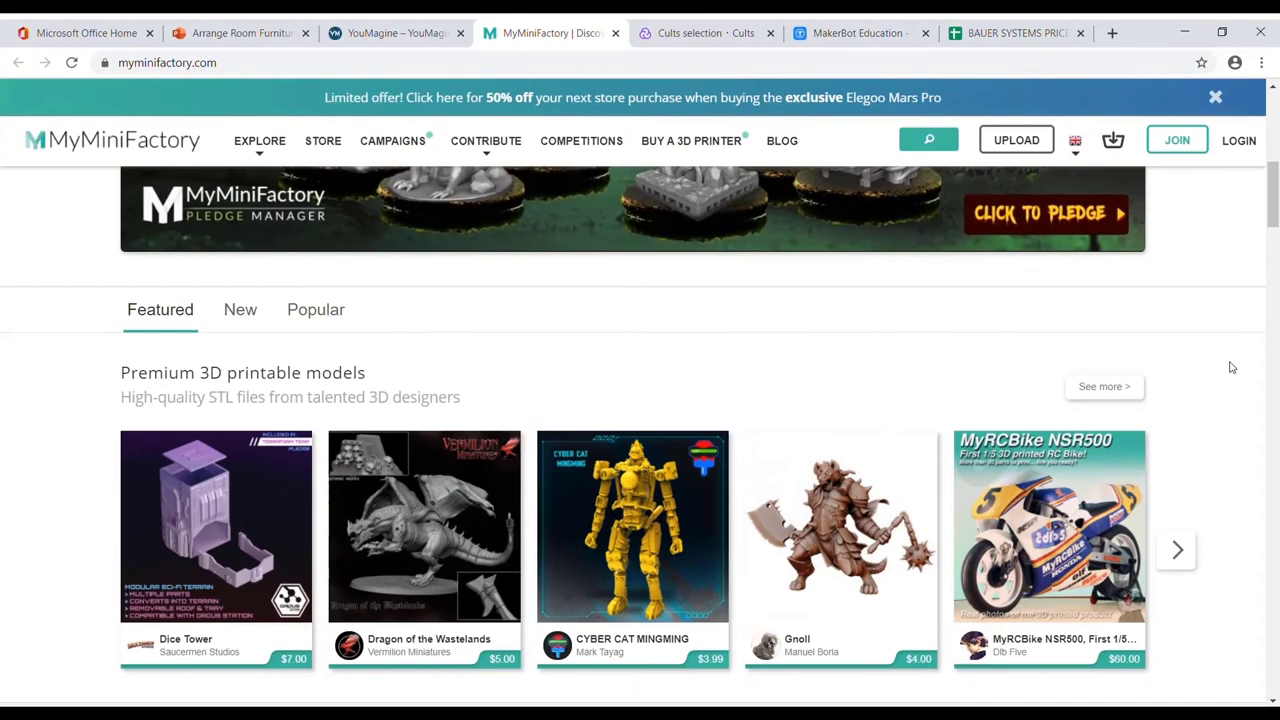
Step: Scroll up and down the MyMiniFactory home page rows, ending at the 3D prints from makers row
scroll(1232, 368, "up", 7)
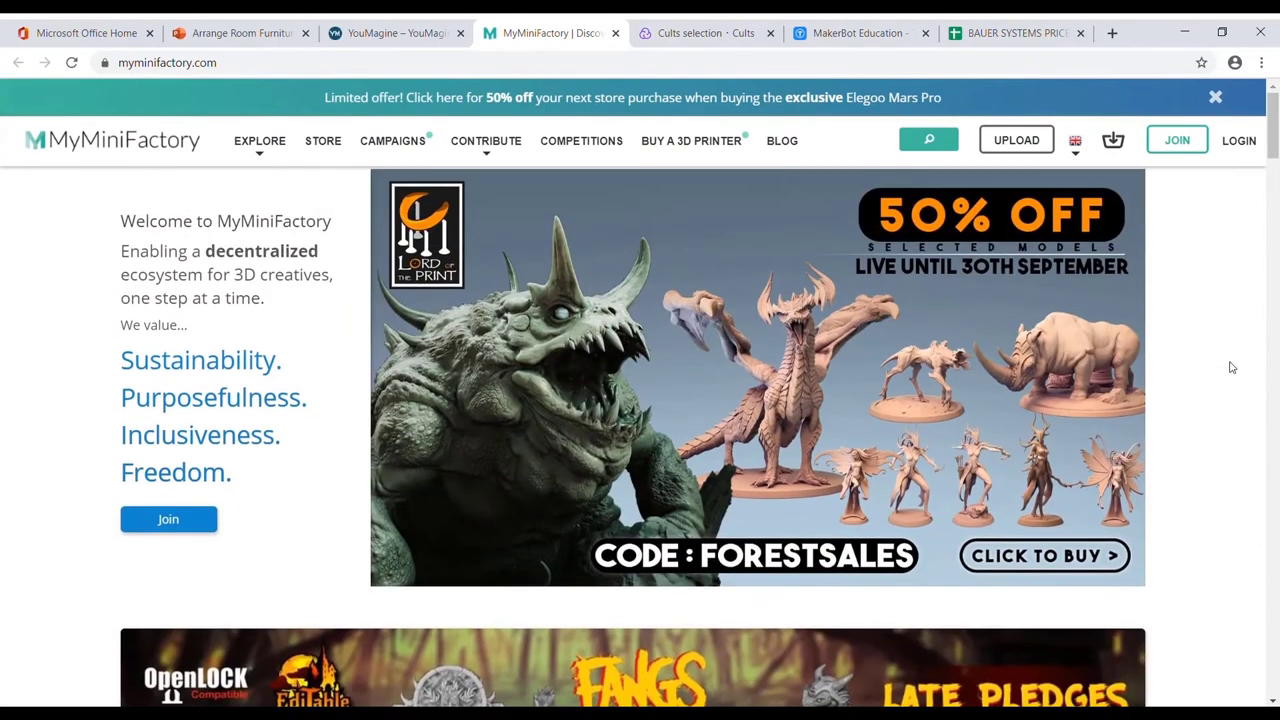
scroll(1232, 368, "down", 10)
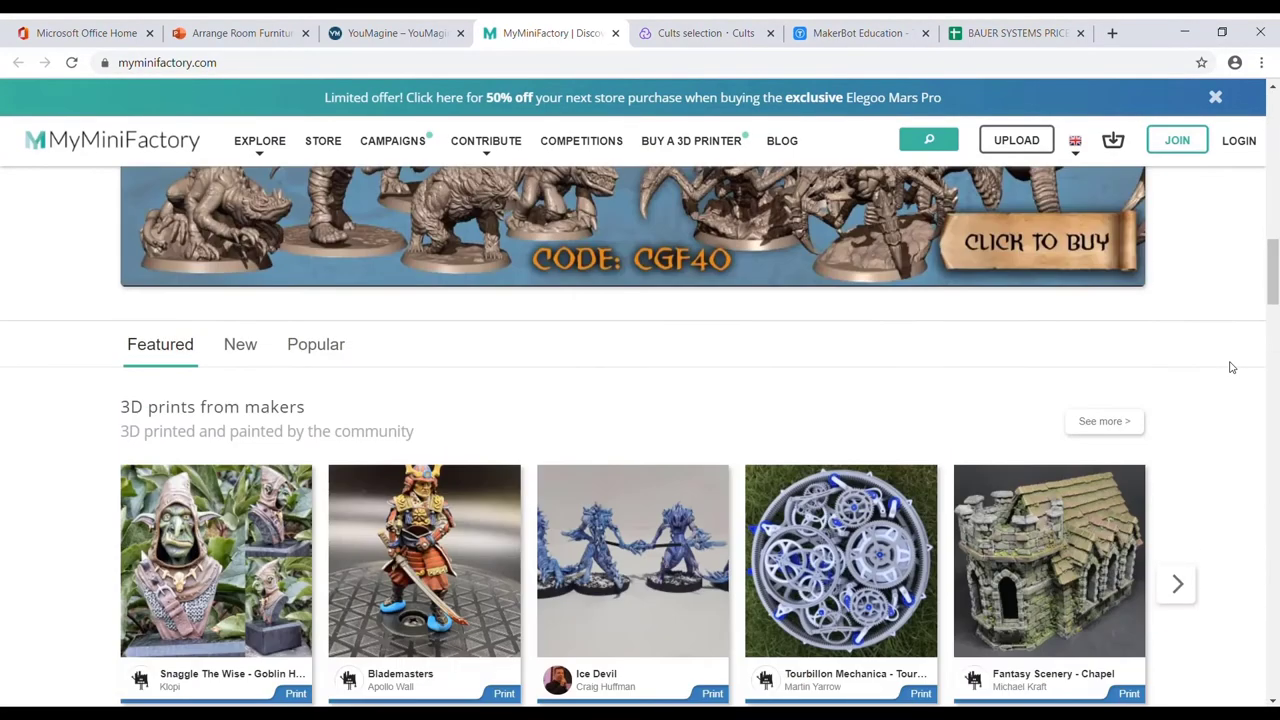
scroll(1232, 368, "up", 2)
scroll(1232, 368, "down", 9)
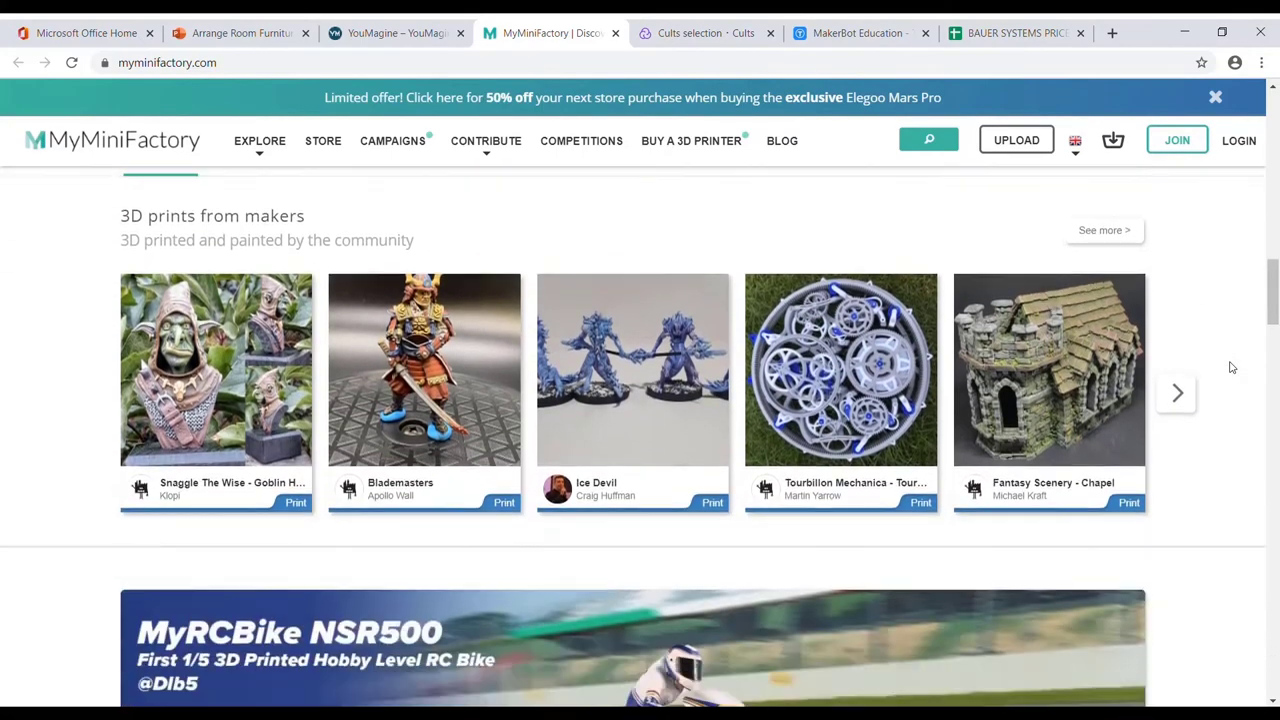
scroll(1232, 368, "down", 1)
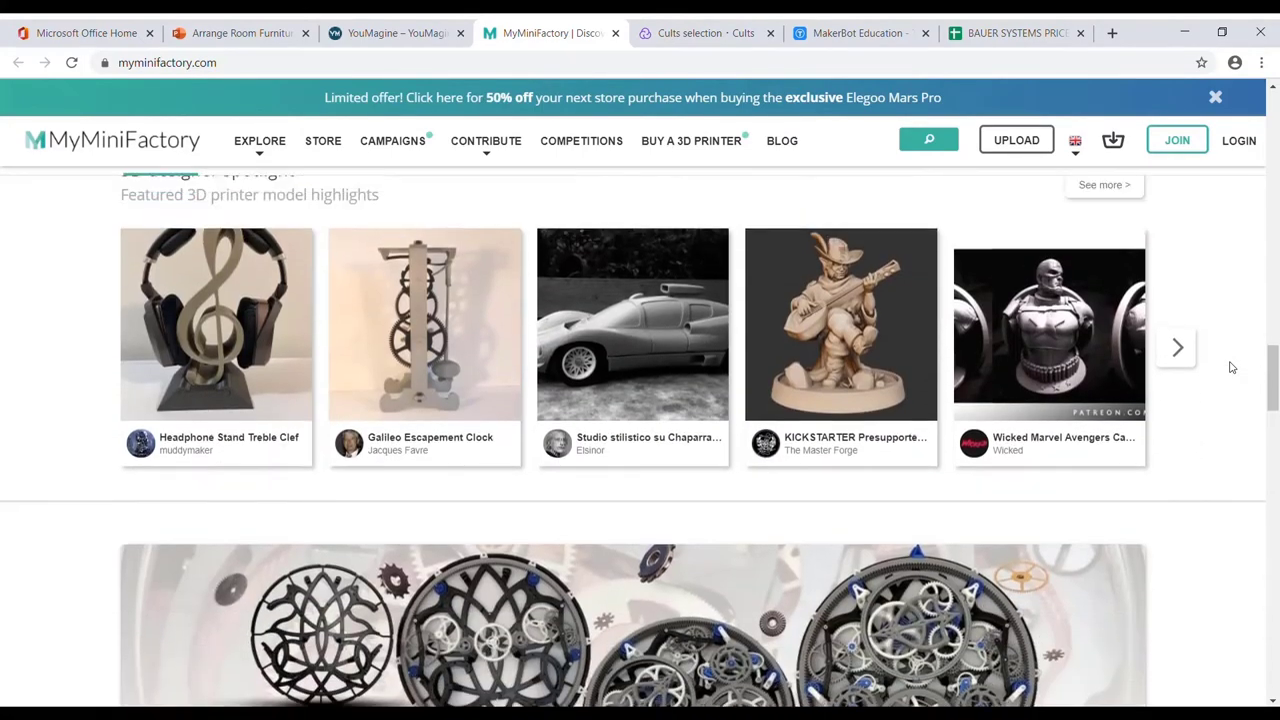
scroll(1228, 366, "up", 8)
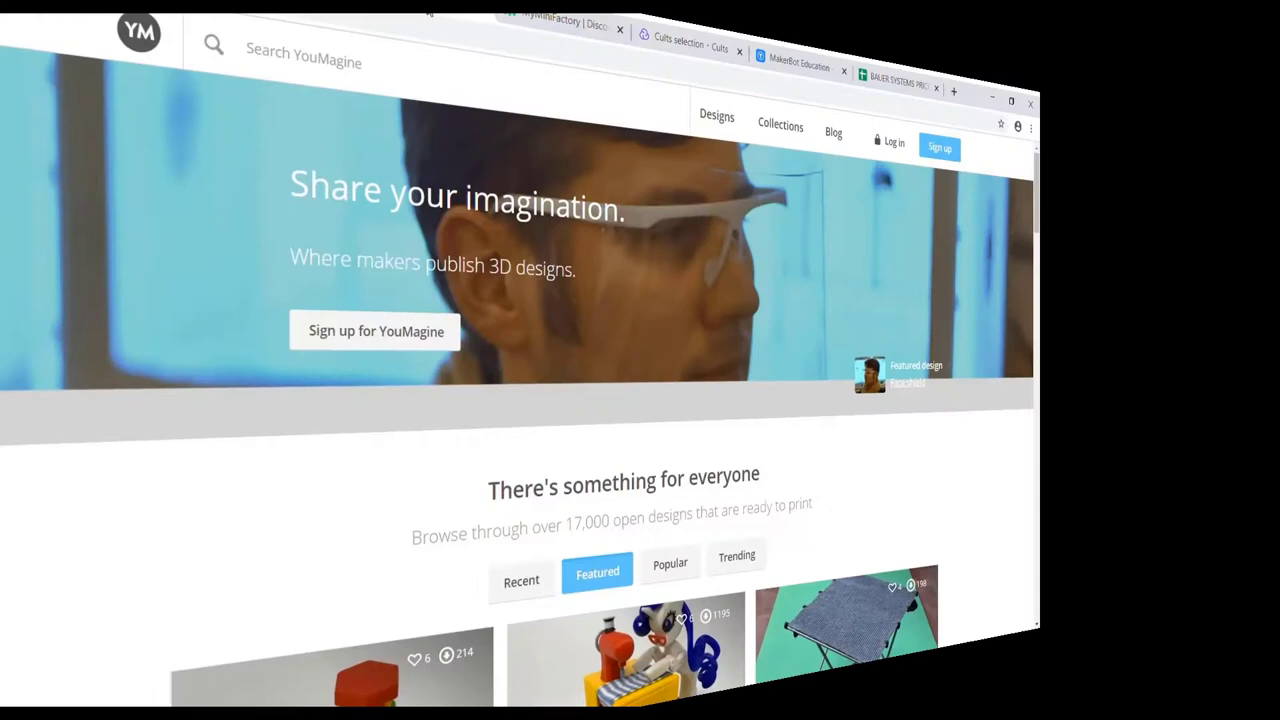
Step: Scroll the YouMagine home page past the featured designs down to Collections
scroll(1080, 501, "down", 5)
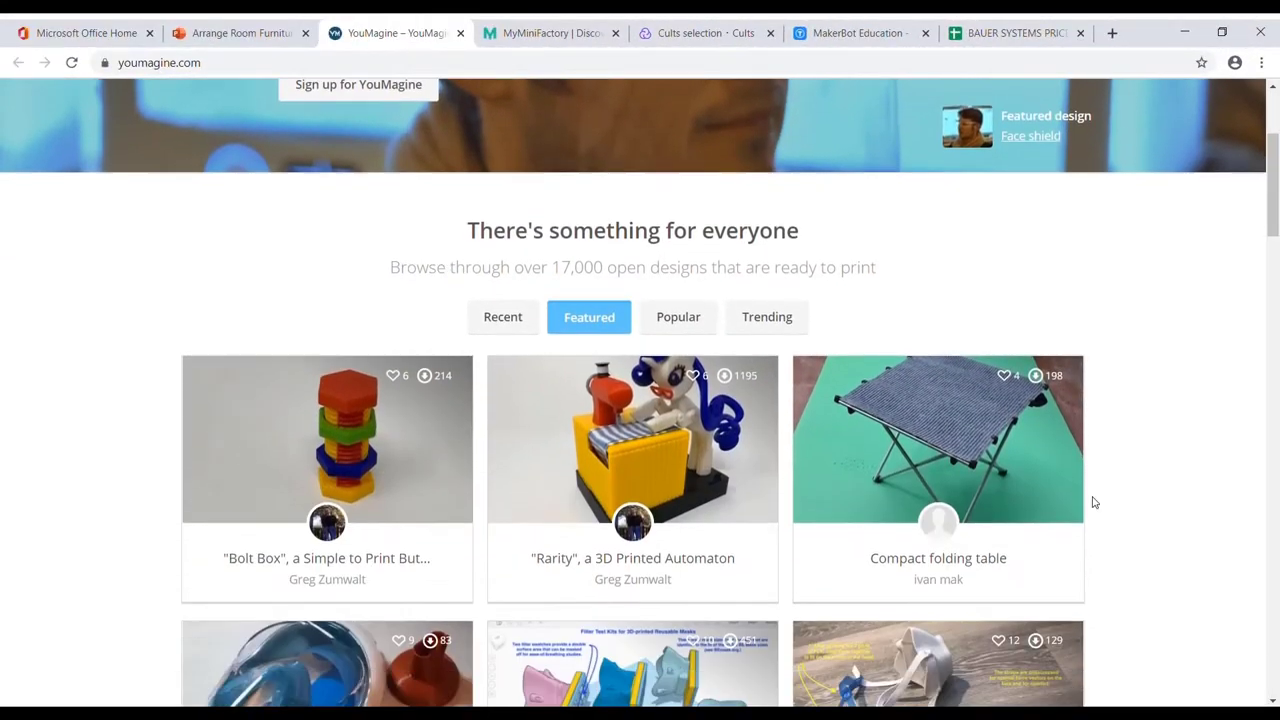
scroll(1110, 497, "down", 9)
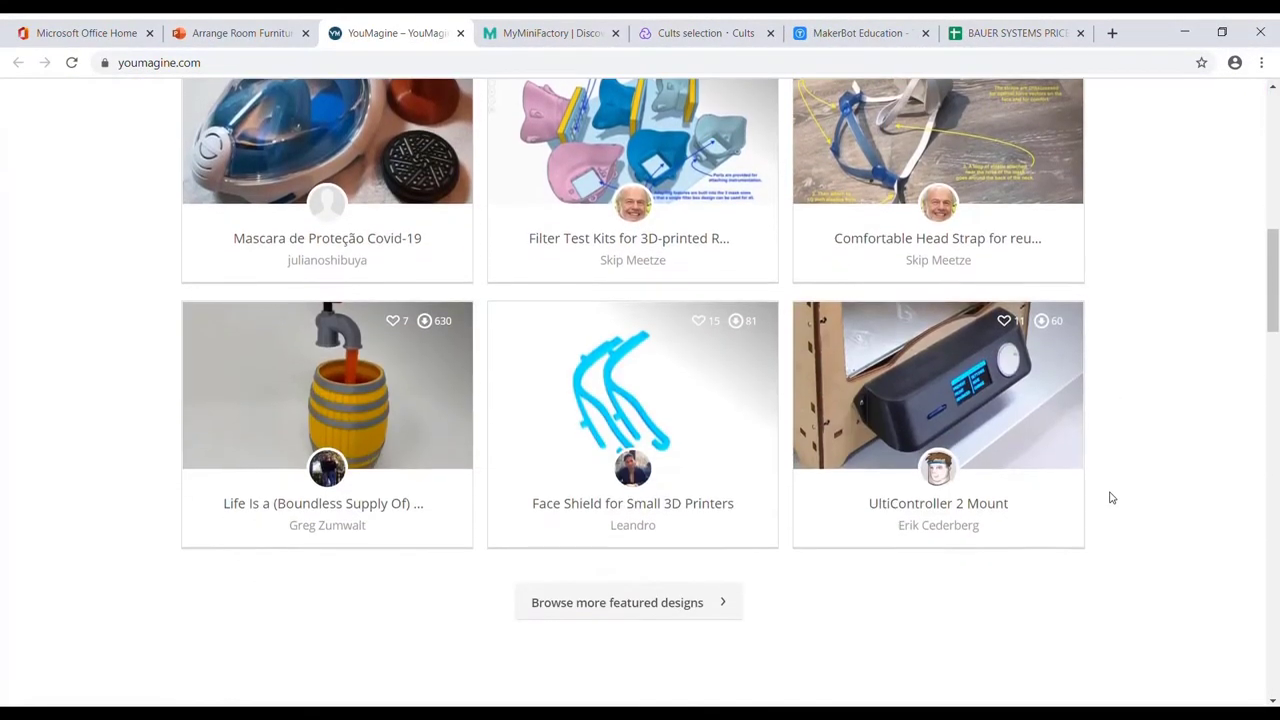
scroll(1110, 497, "down", 5)
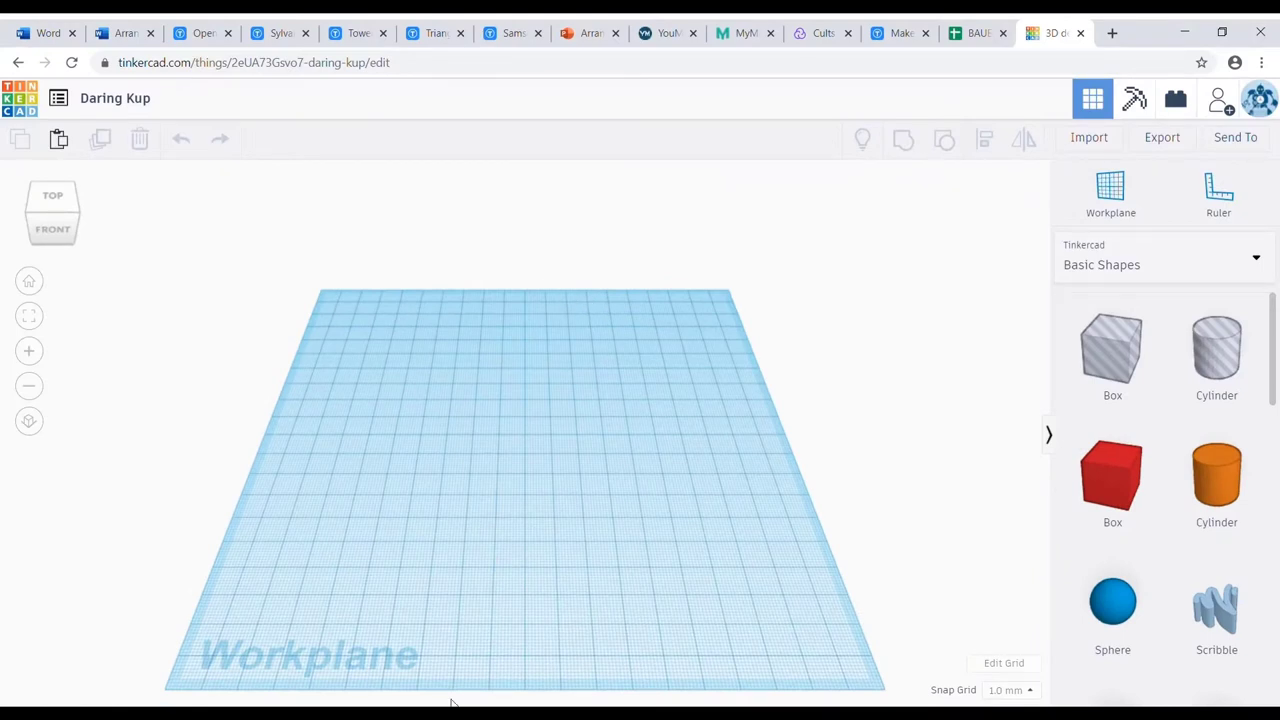
Step: Rename the design to 'Room_Furniture'
left_click(133, 100)
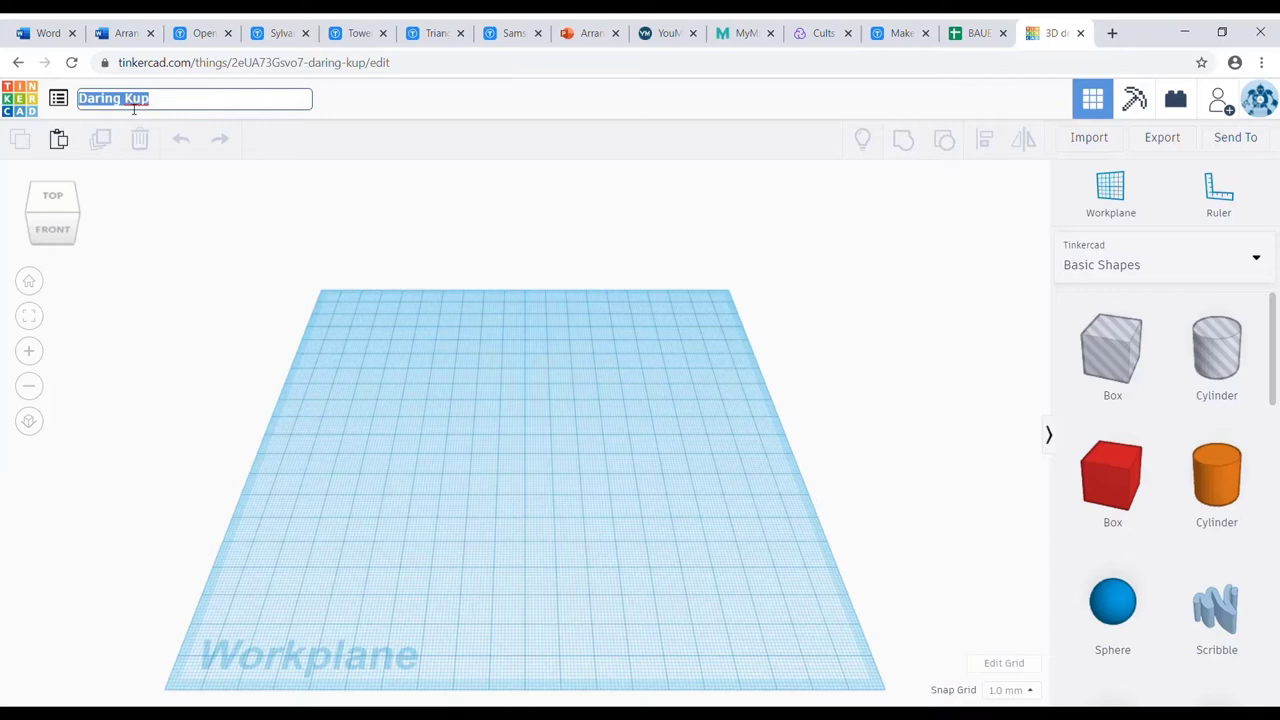
type("Room_Furniture")
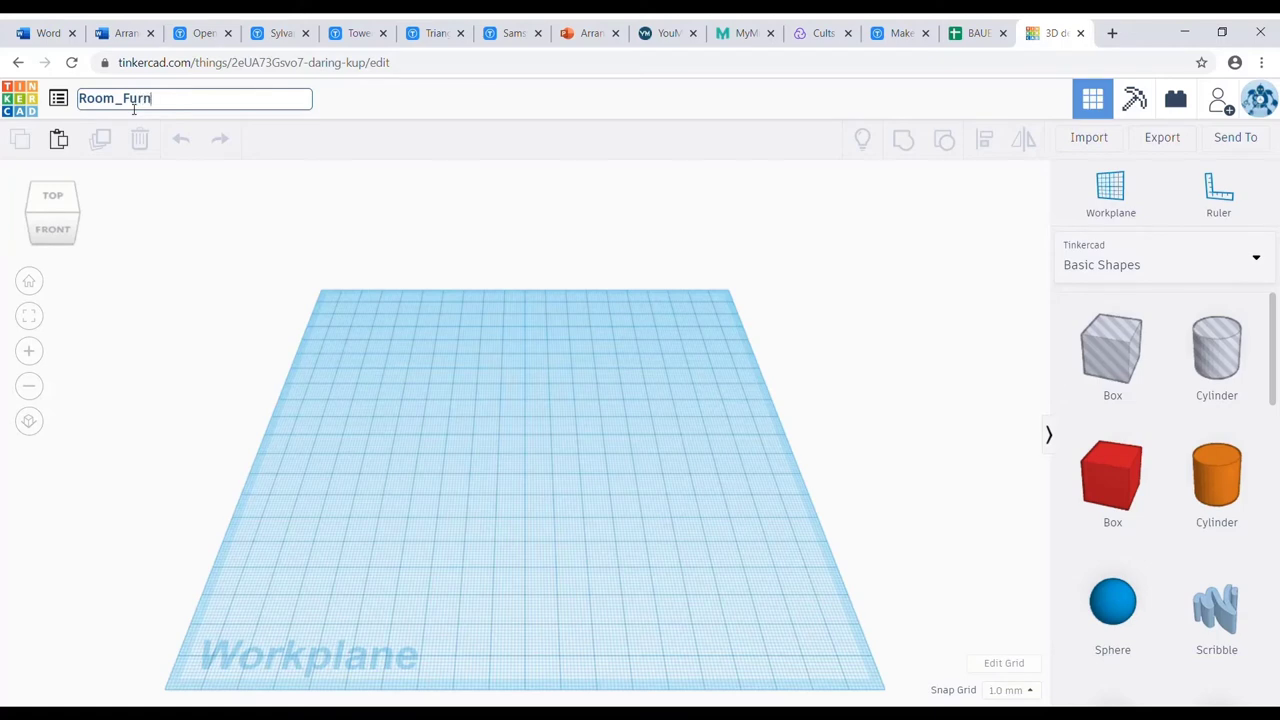
left_click(147, 313)
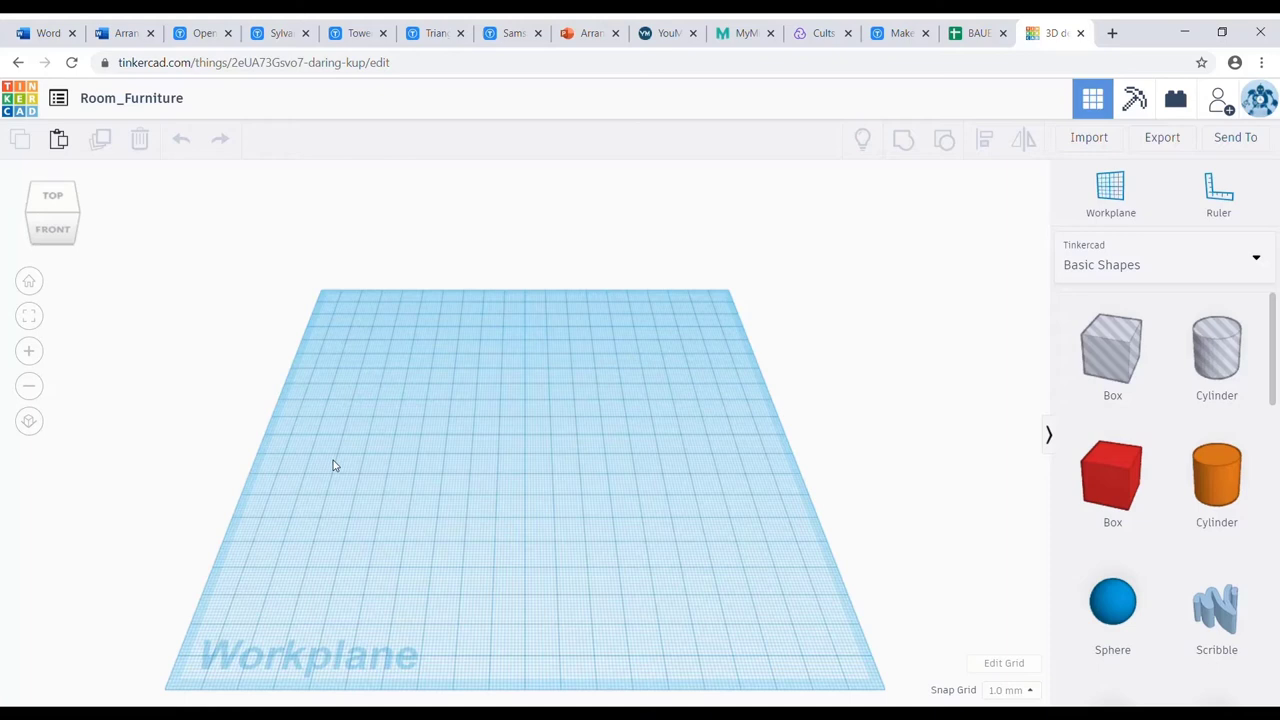
Step: Place a ruler near the workplane's lower-left corner
mouse_move(334, 463)
right_mouse_down()
mouse_move(337, 523)
mouse_move(349, 457)
mouse_move(334, 463)
mouse_move(346, 463)
right_mouse_up()
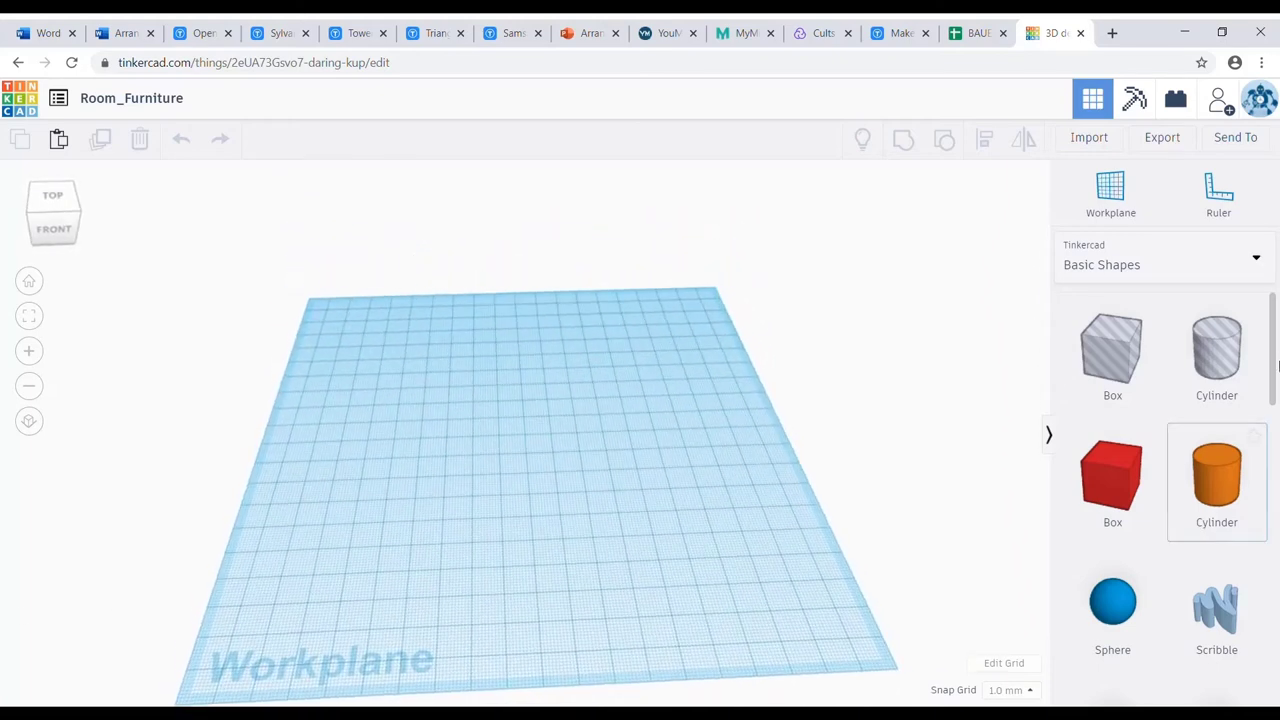
left_click(1203, 194)
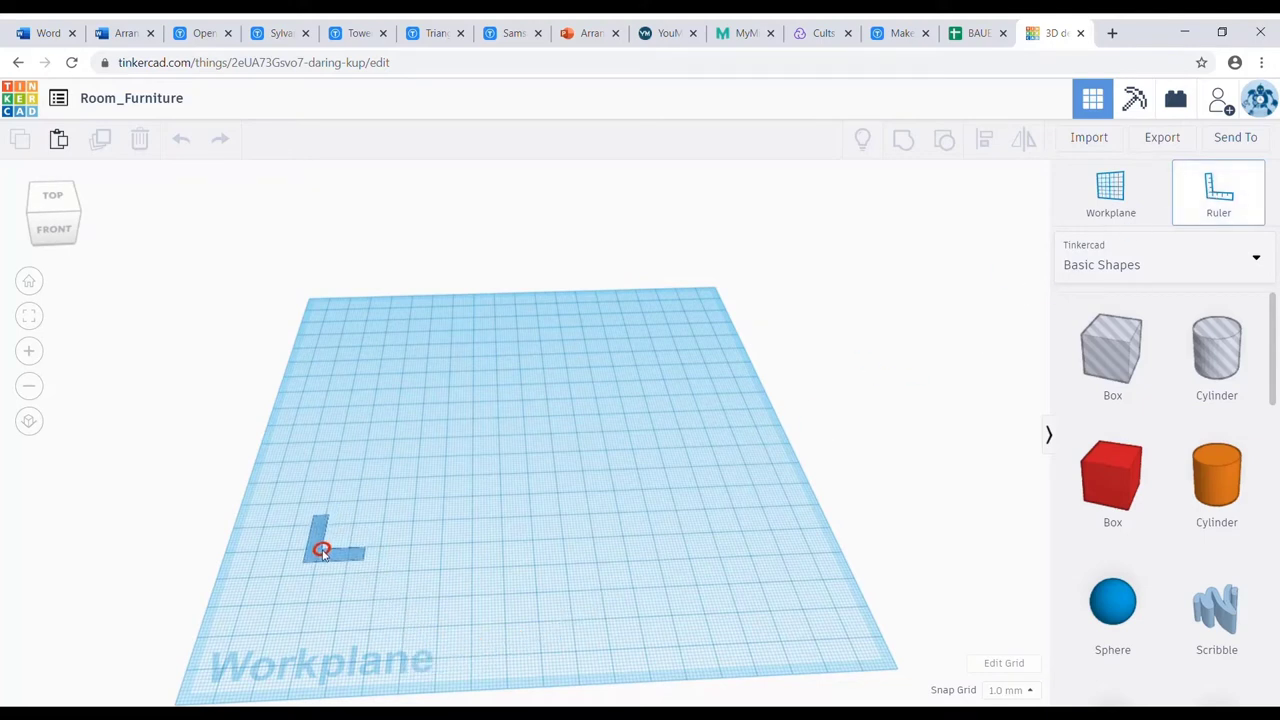
left_click(321, 551)
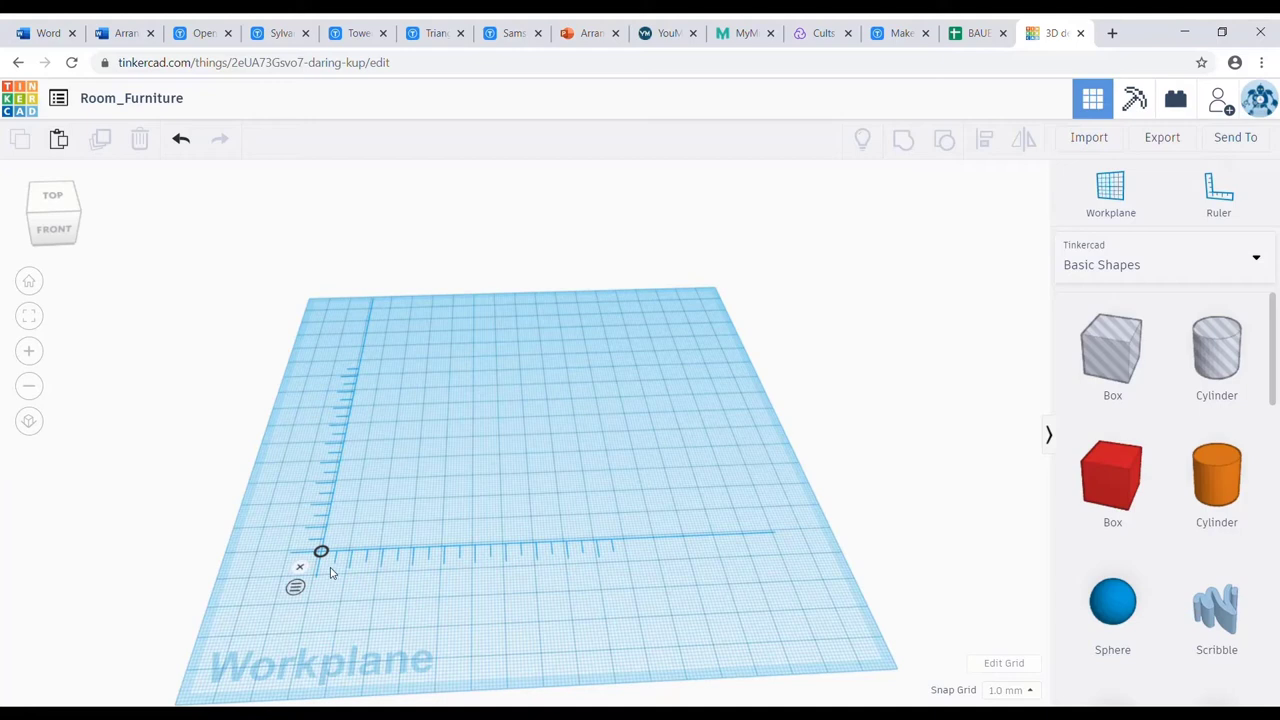
Step: Drag a red box onto the workplane and shape it into a 120 mm long, 3 mm thick wall
left_click_drag(1112, 480, 351, 331)
right_click_drag(420, 591, 461, 530)
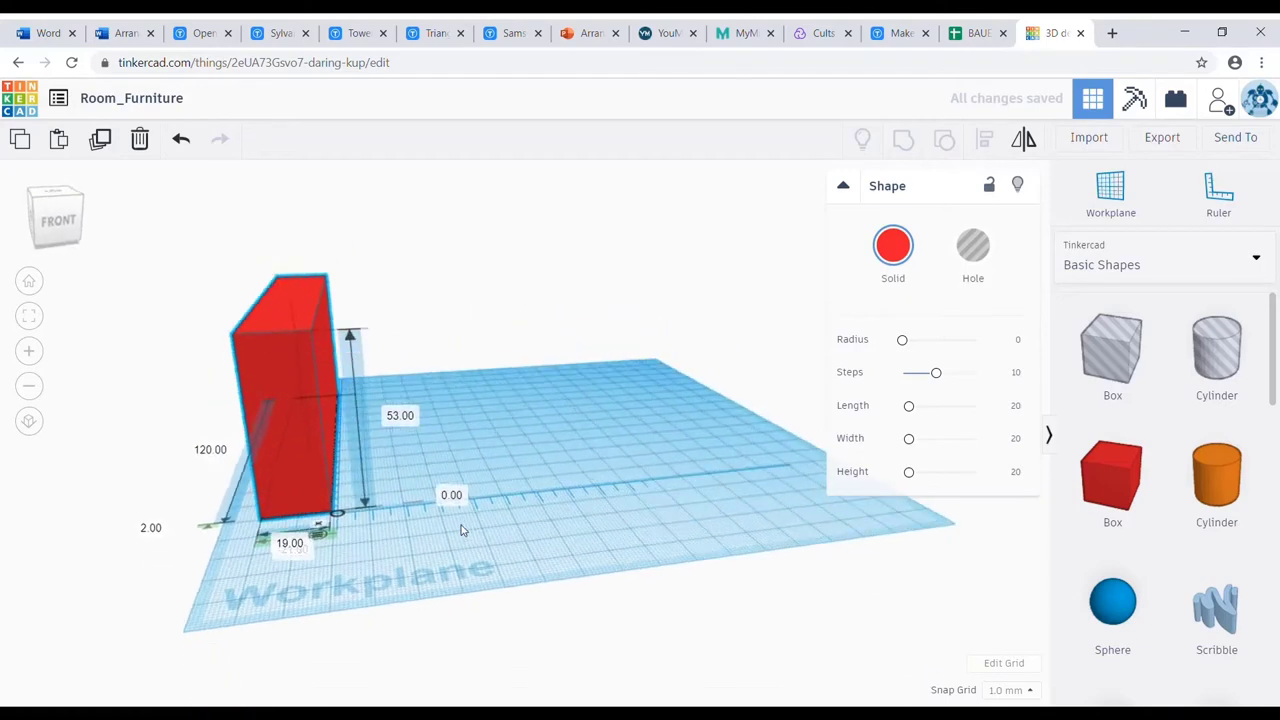
left_click_drag(257, 489, 316, 482)
right_click_drag(316, 486, 476, 572)
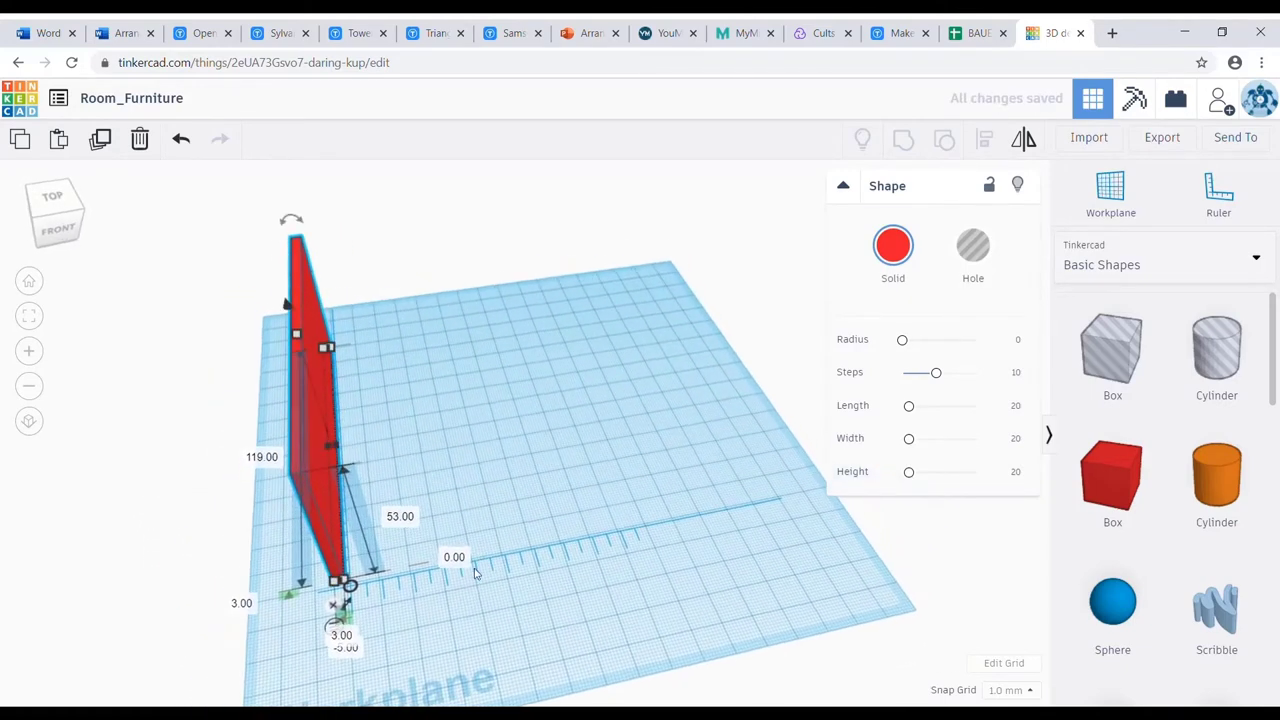
right_click_drag(603, 606, 337, 430)
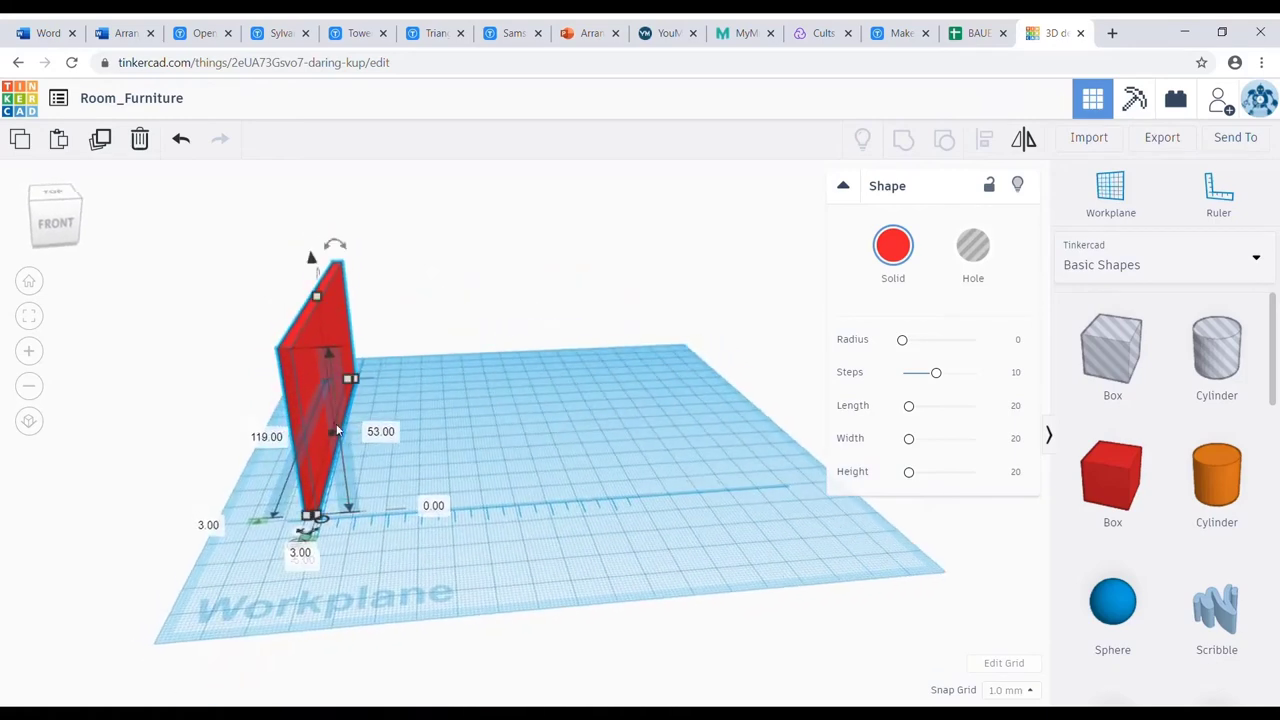
Step: Duplicate the wall and set the two walls on opposite sides of the room
key("ctrl+d")
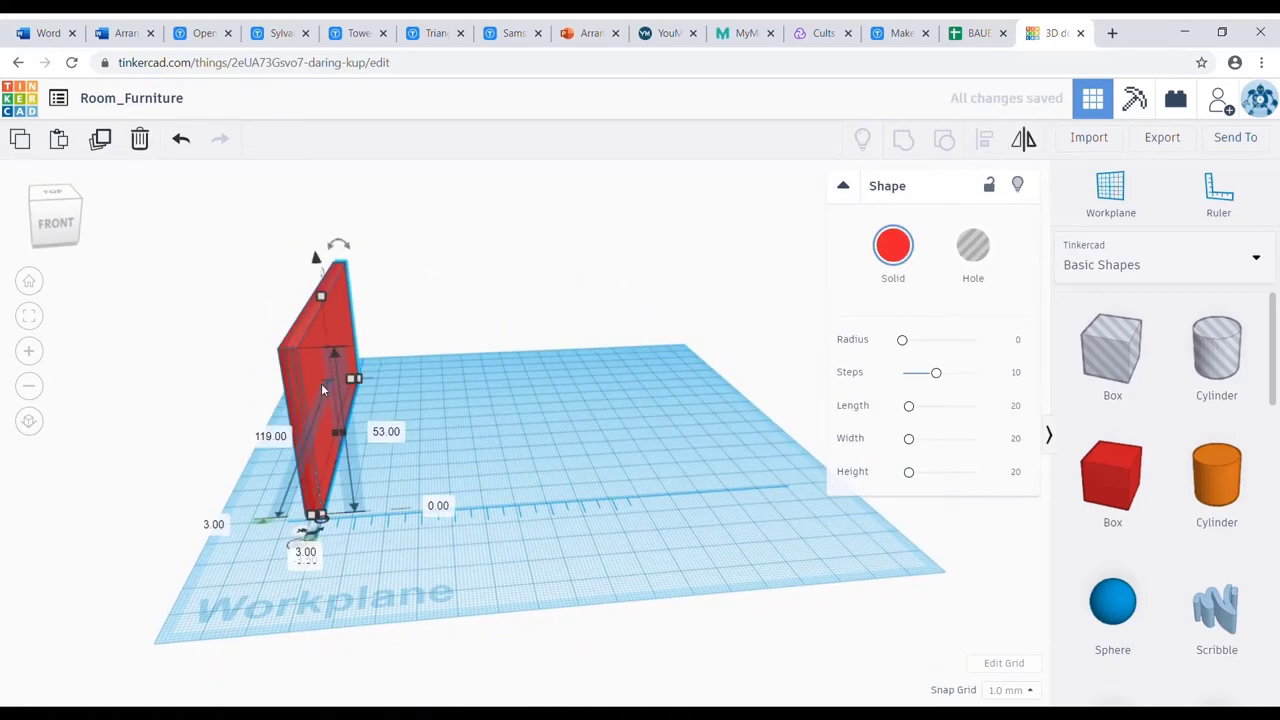
left_click(321, 383, "shift")
scroll(463, 443, "down", 2)
right_click_drag(463, 443, 423, 446)
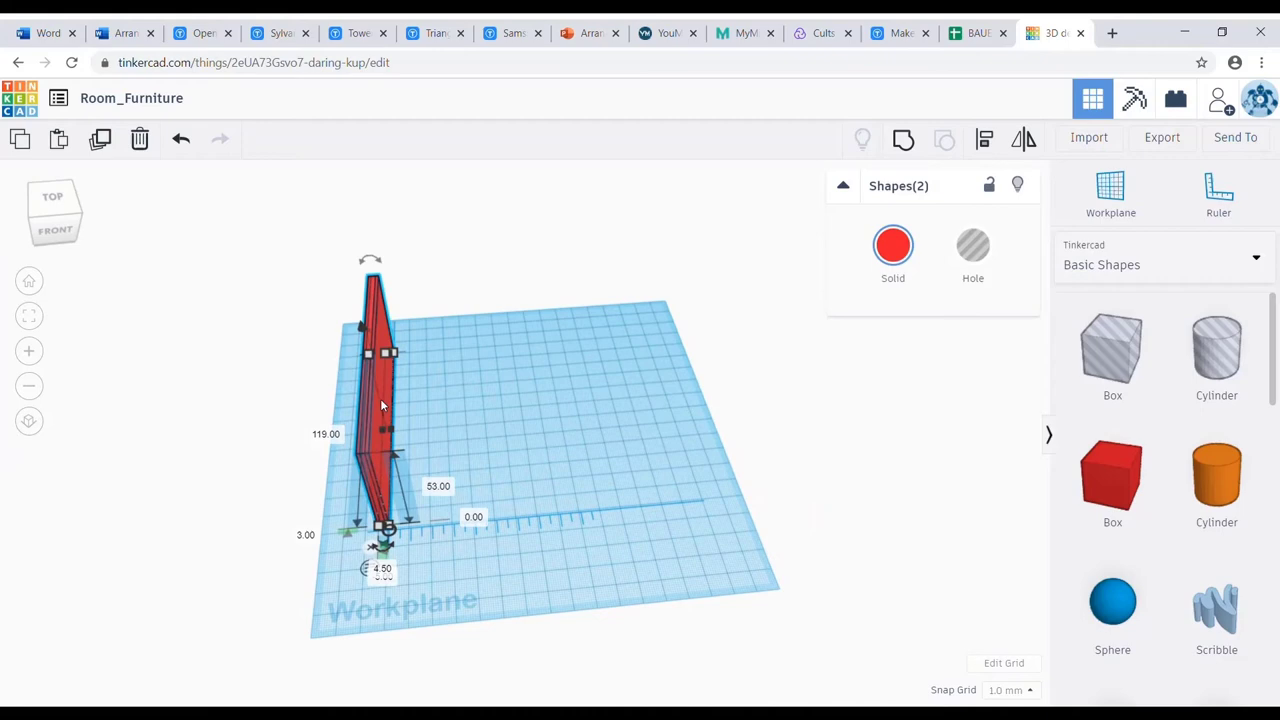
mouse_move(380, 398)
left_mouse_down()
mouse_move(405, 400)
mouse_move(368, 412)
left_mouse_up()
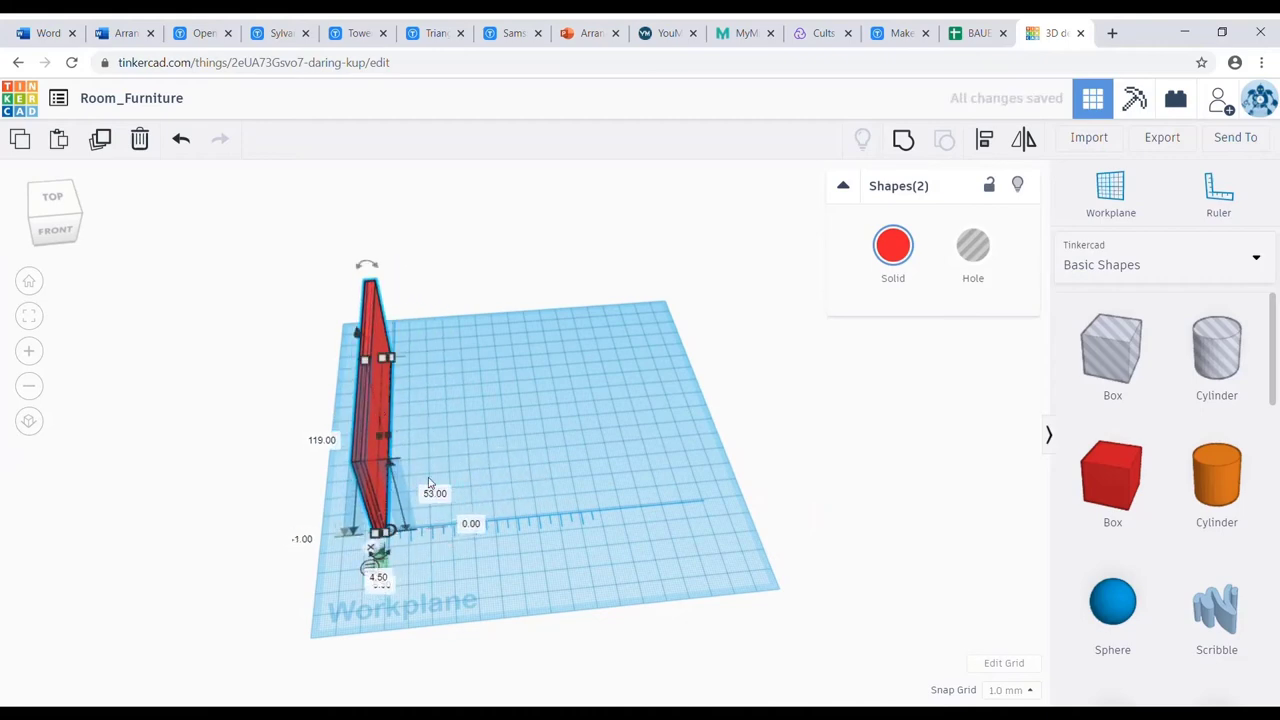
scroll(481, 461, "up", 4)
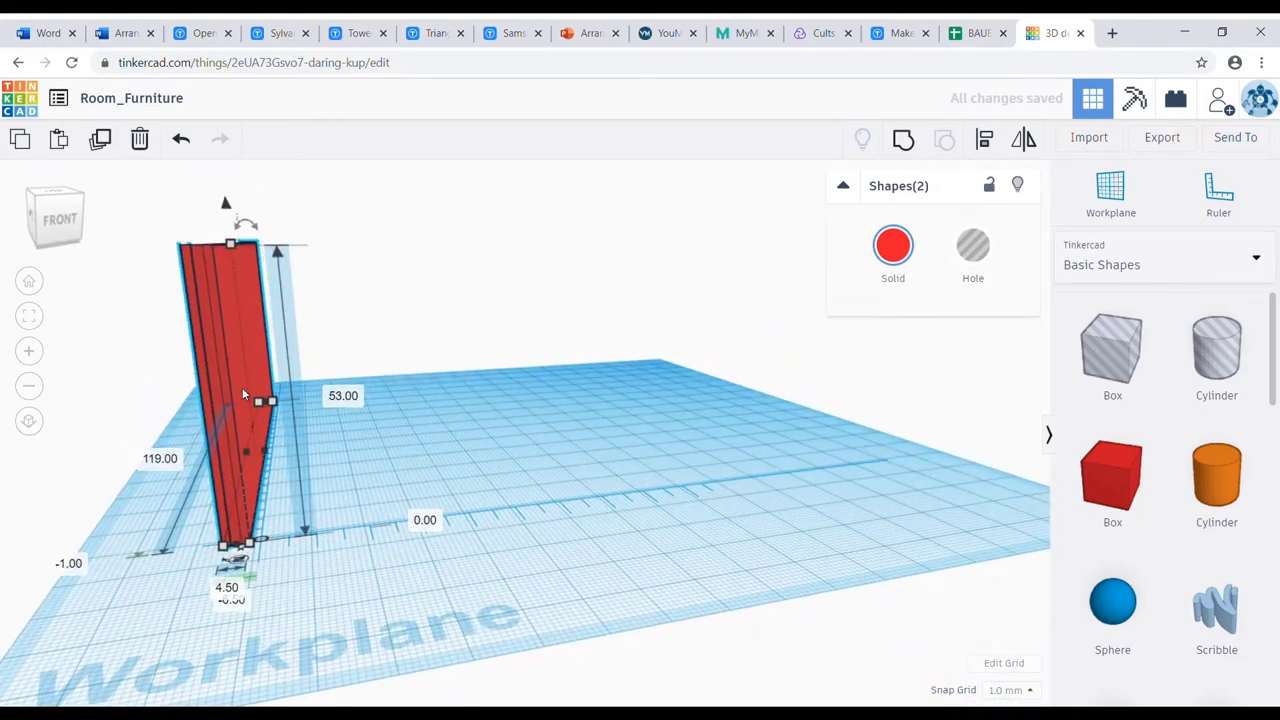
left_click_drag(270, 403, 648, 343)
left_click(286, 404)
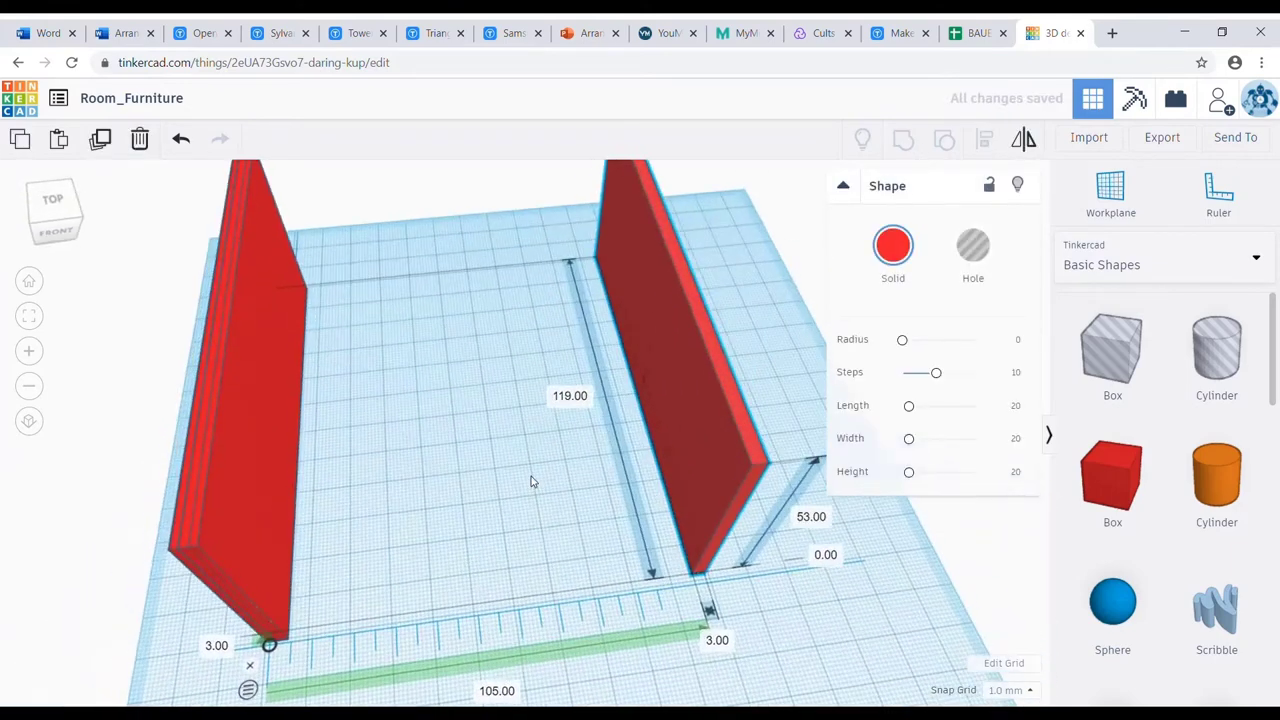
Step: Duplicate a wall again and turn the copy 90° to form the back wall
right_click_drag(531, 481, 500, 470)
key("ctrl+d")
left_click_drag(686, 343, 404, 423)
right_click_drag(404, 423, 454, 306)
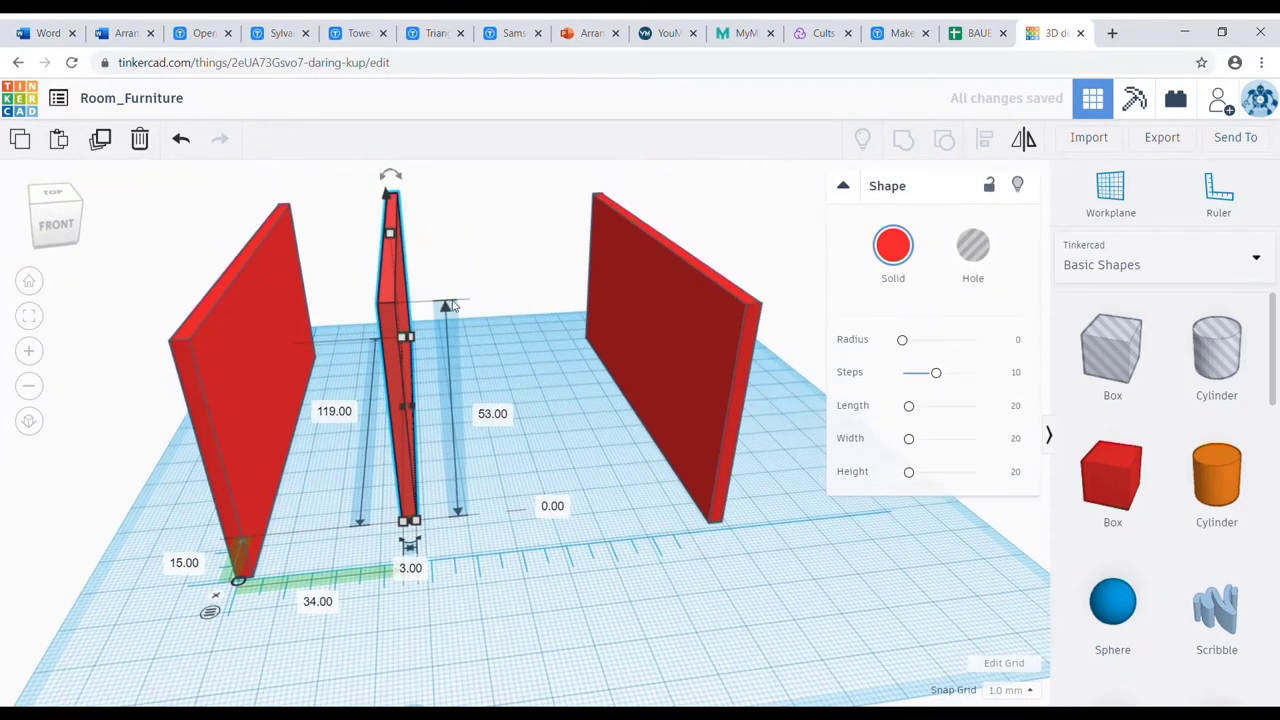
left_click_drag(410, 545, 585, 400)
right_click_drag(585, 400, 538, 602)
Step: Adjust the back wall's 119 mm length and nudge the right wall 1 mm to meet it
left_click(411, 431)
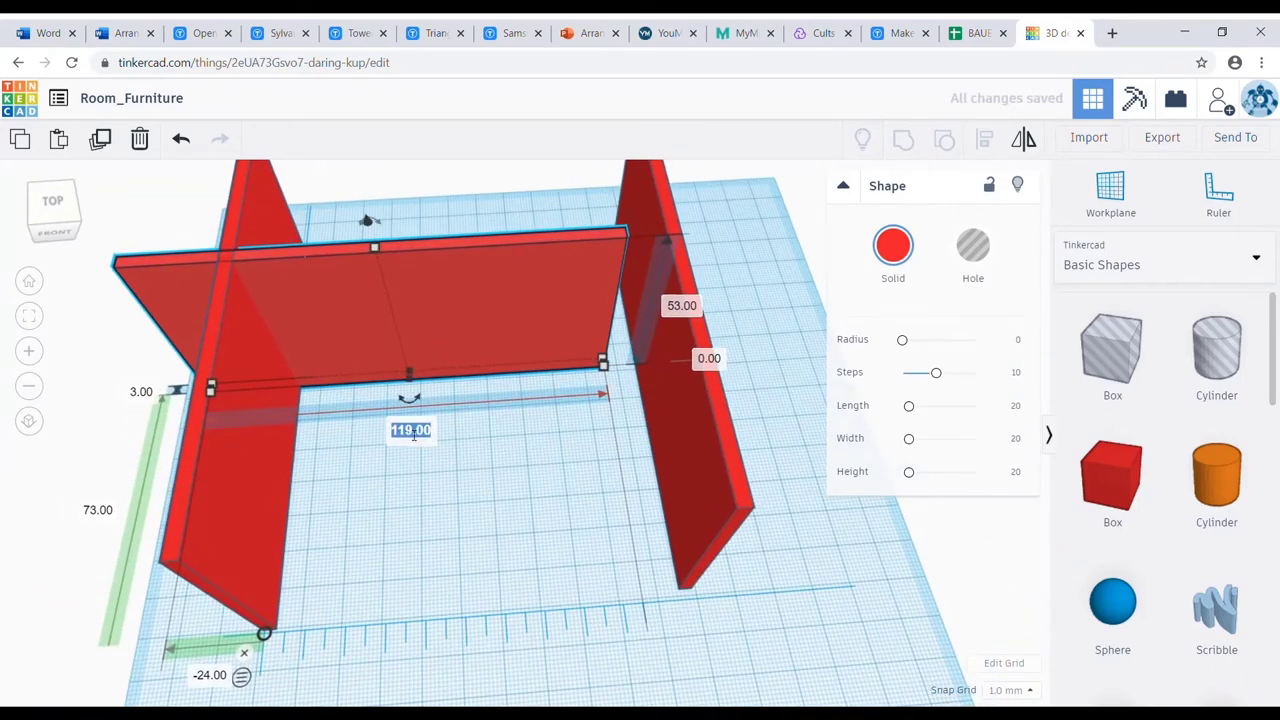
right_click_drag(416, 472, 431, 316)
right_click_drag(449, 403, 665, 380)
left_click(672, 379)
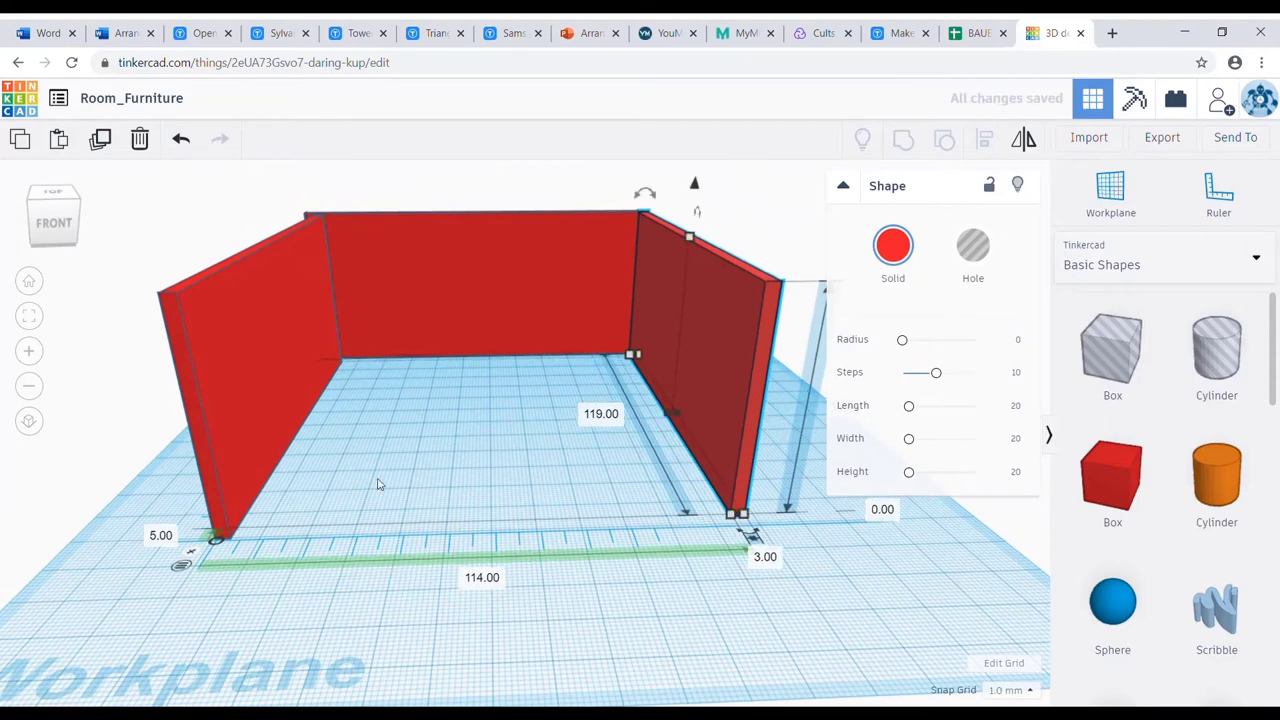
left_click_drag(428, 313, 480, 380)
right_click_drag(480, 380, 526, 477)
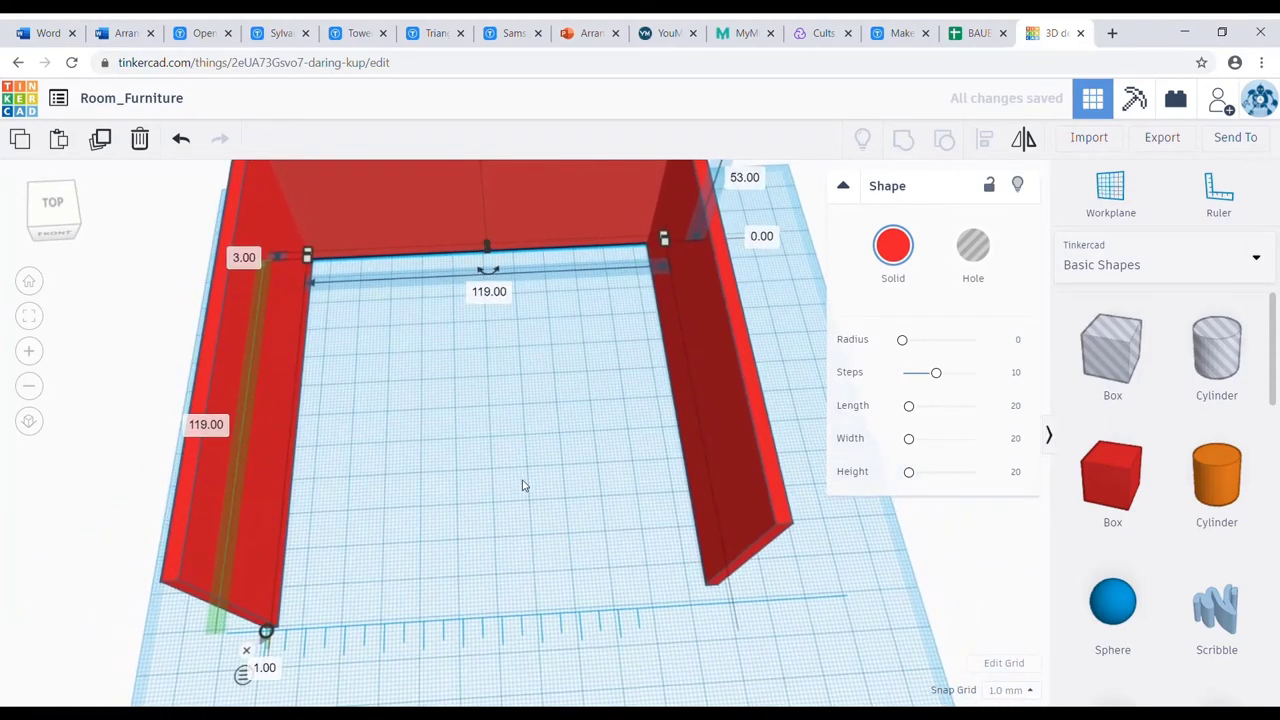
scroll(523, 483, "up", 2)
scroll(522, 485, "down", 5)
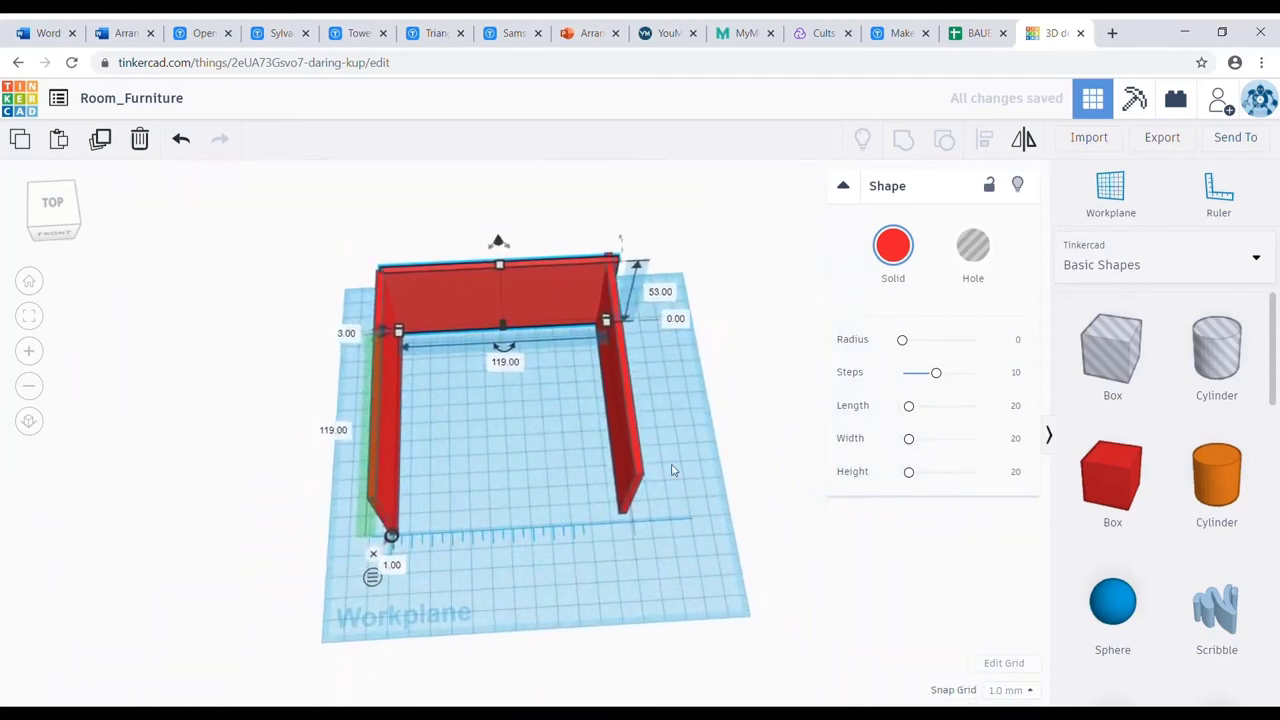
left_click(630, 424)
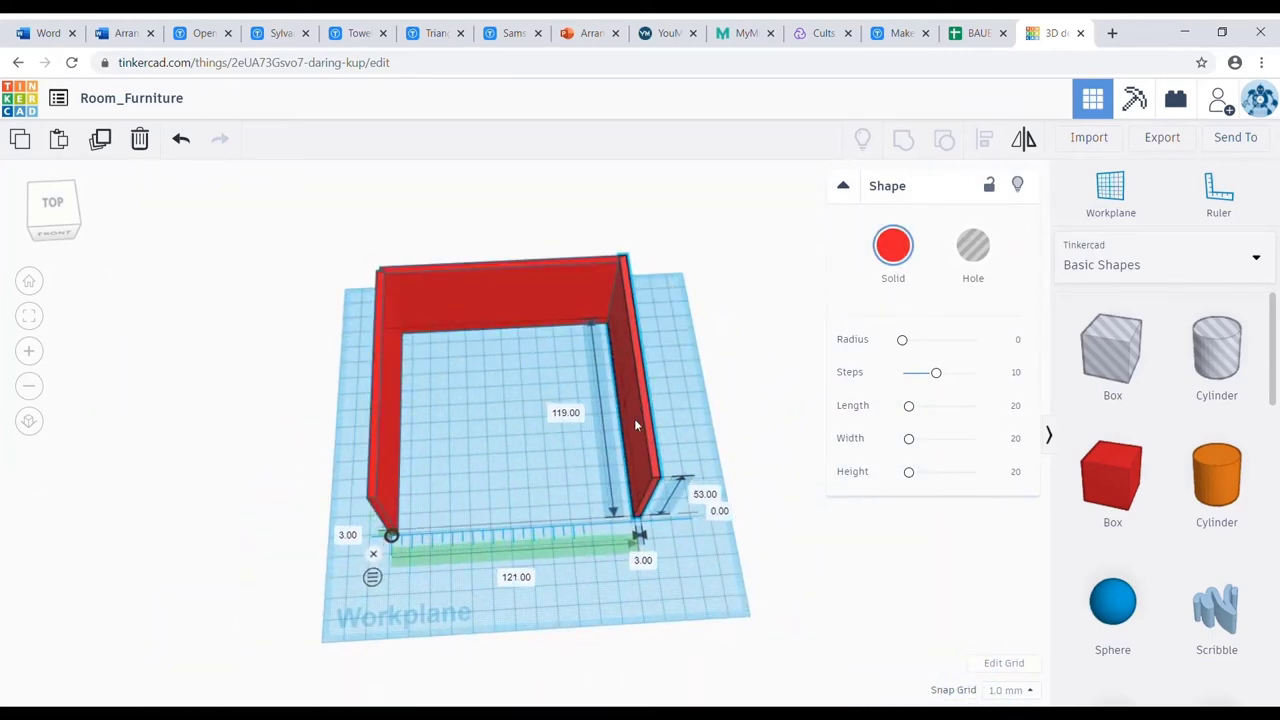
key("Down")
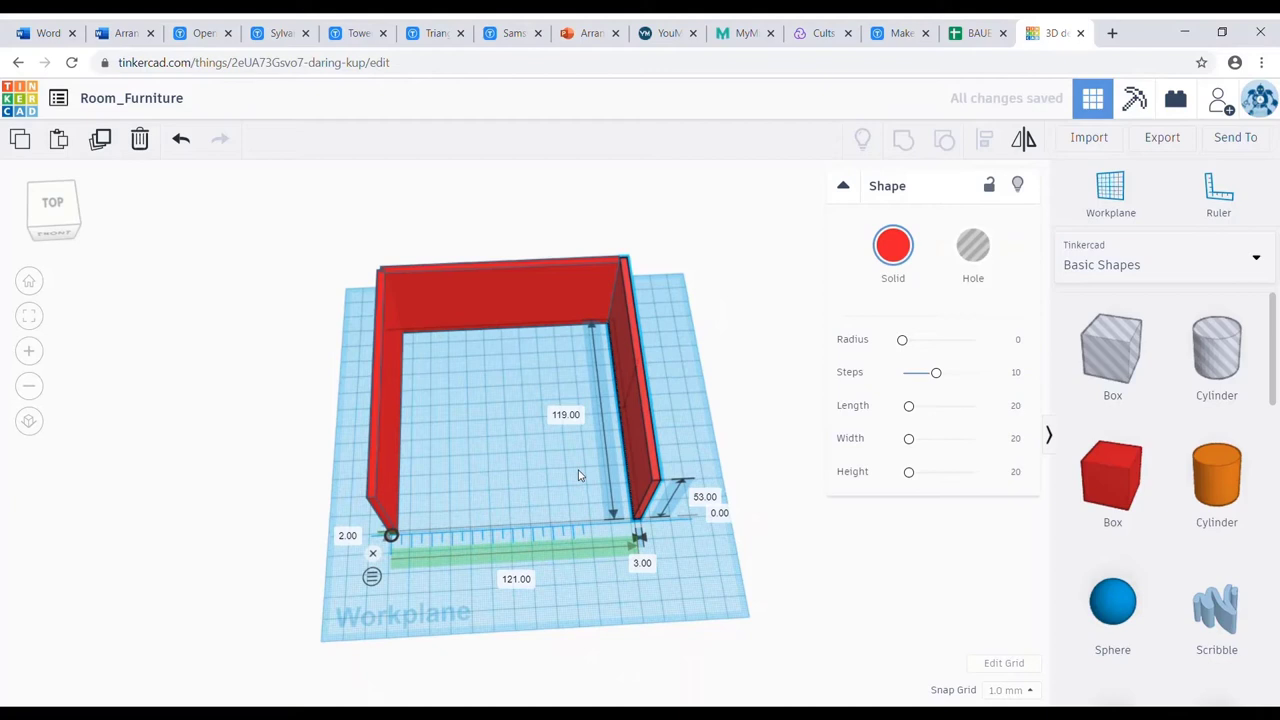
Step: Orbit the view from above toward the front of the walls
right_click_drag(580, 474, 594, 381)
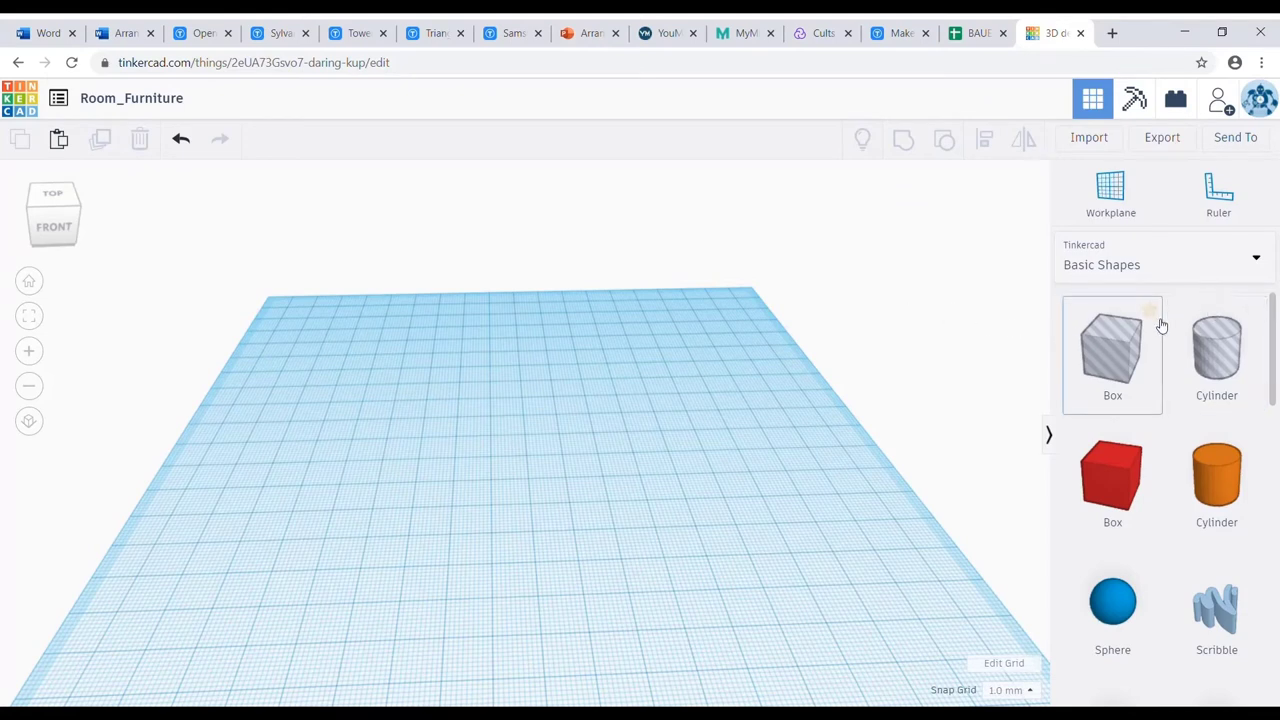
Step: Switch the shape library to OMSI hangout space and browse its seats, couches, stools and tables
left_click(1259, 262)
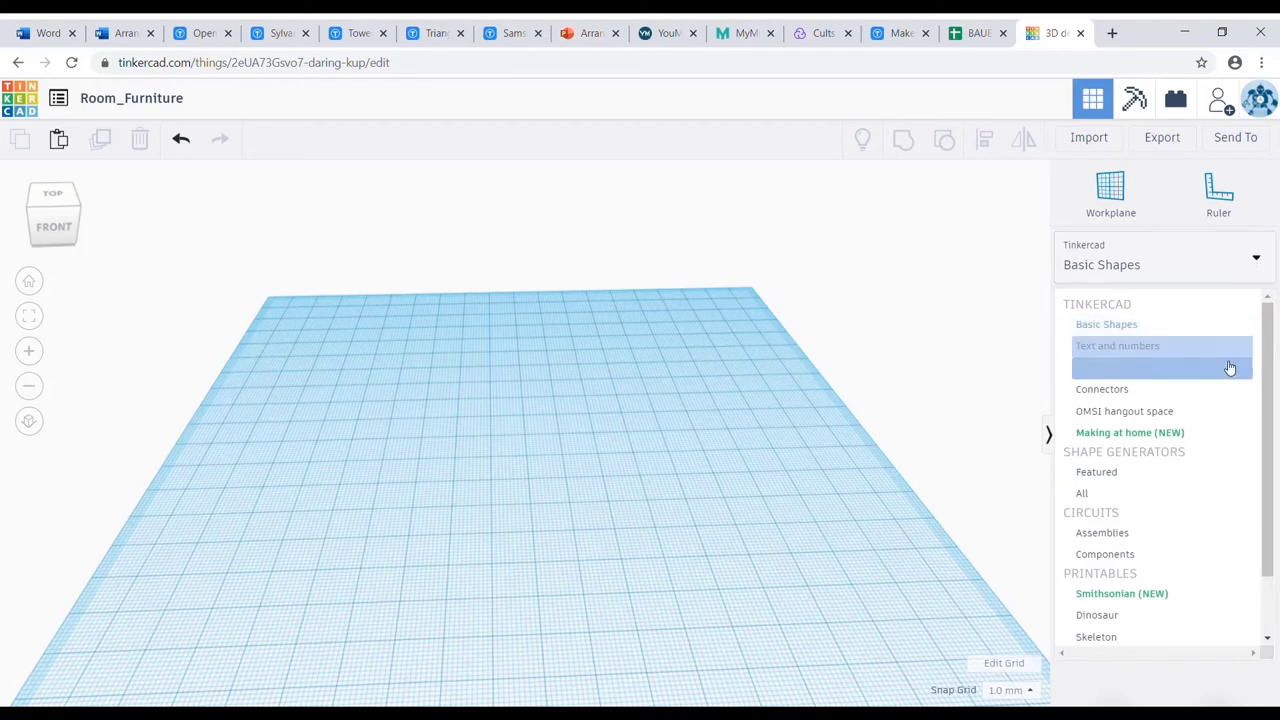
left_click(1188, 418)
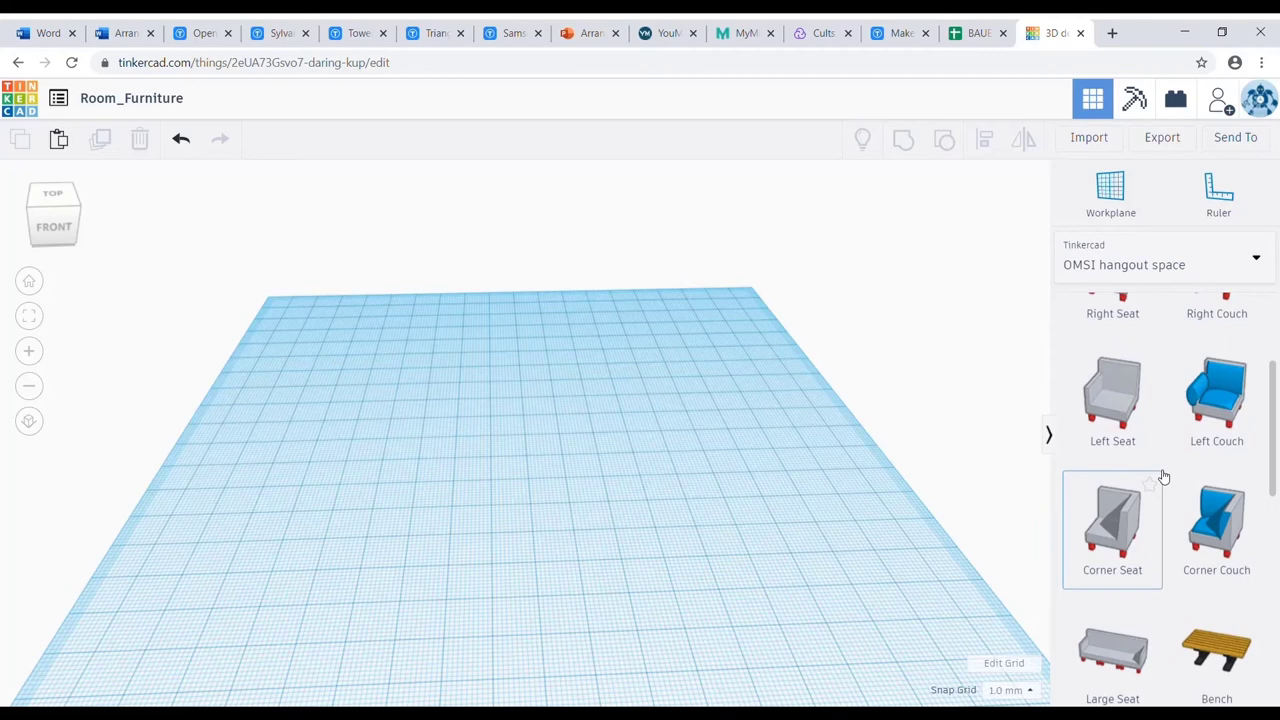
scroll(1163, 477, "down", 6)
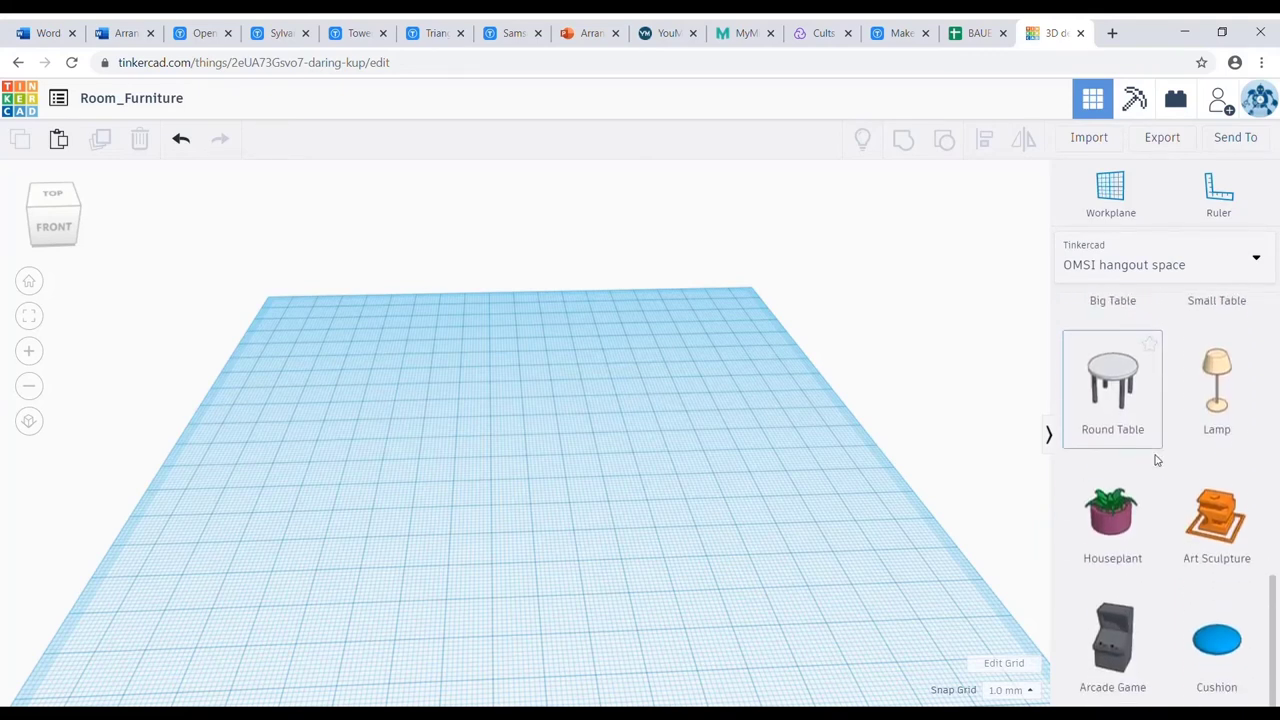
scroll(1161, 458, "up", 6)
scroll(1162, 452, "down", 4)
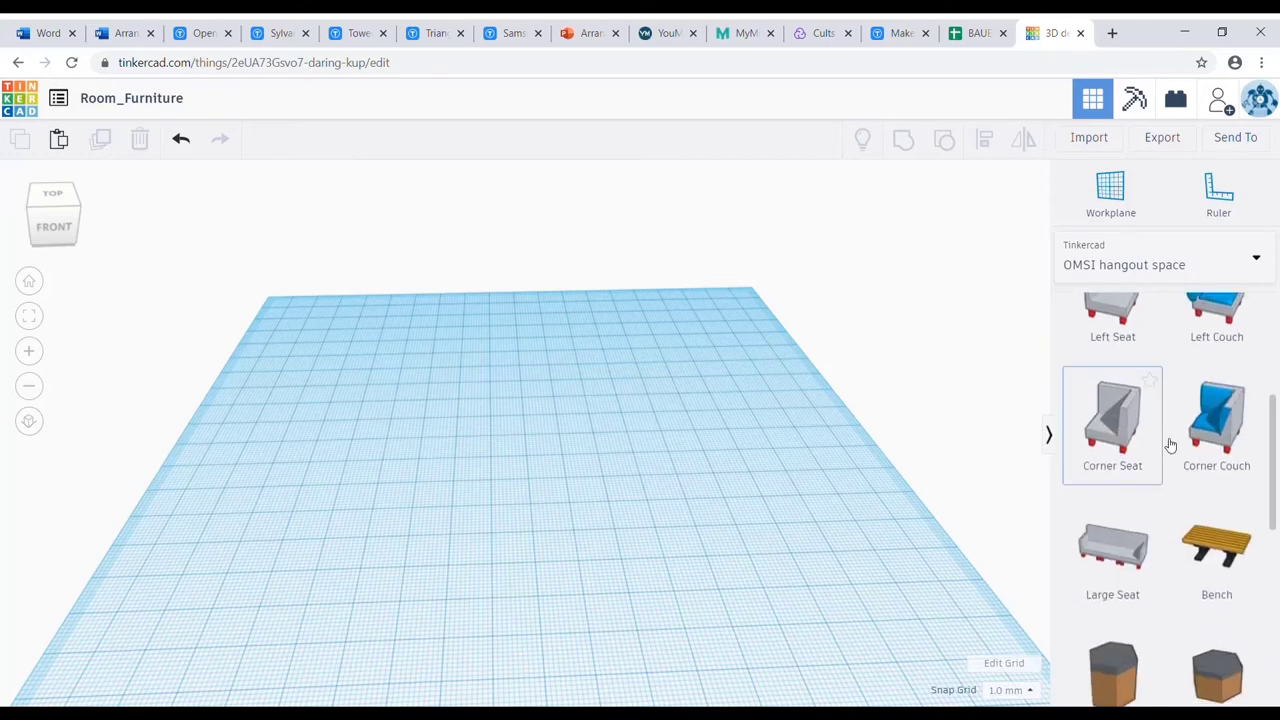
scroll(1180, 455, "down", 4)
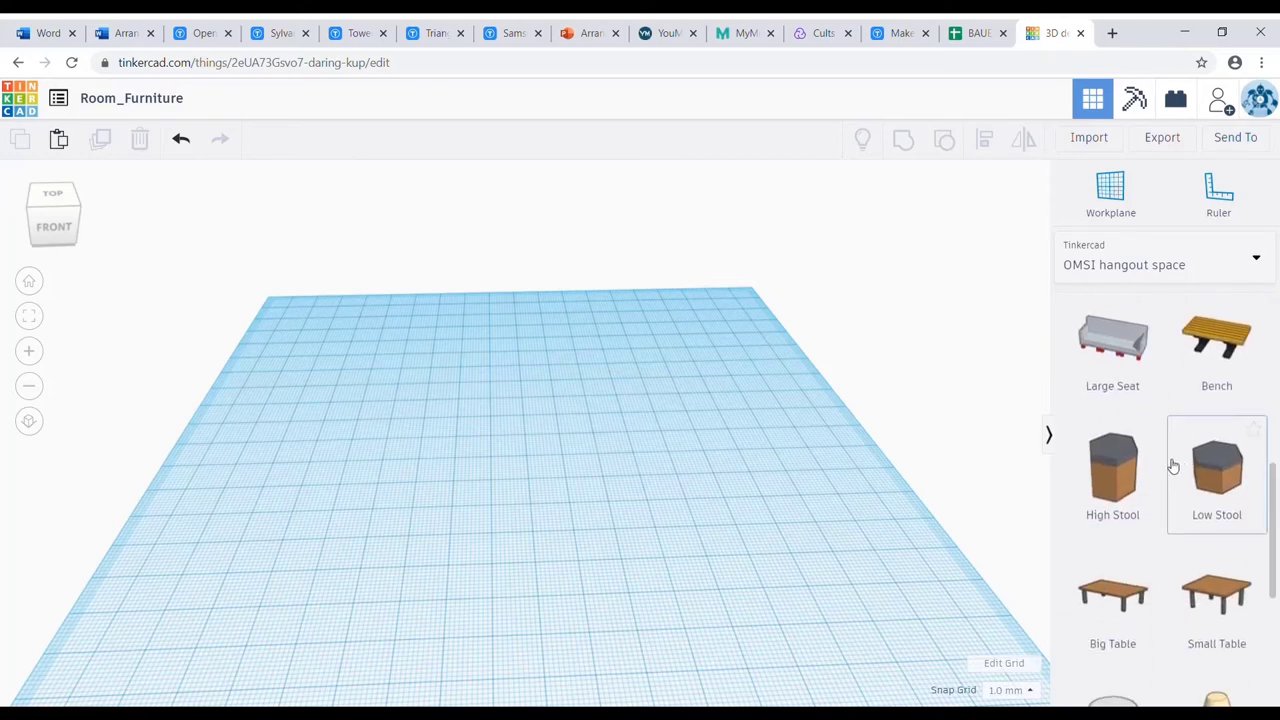
scroll(1173, 466, "down", 4)
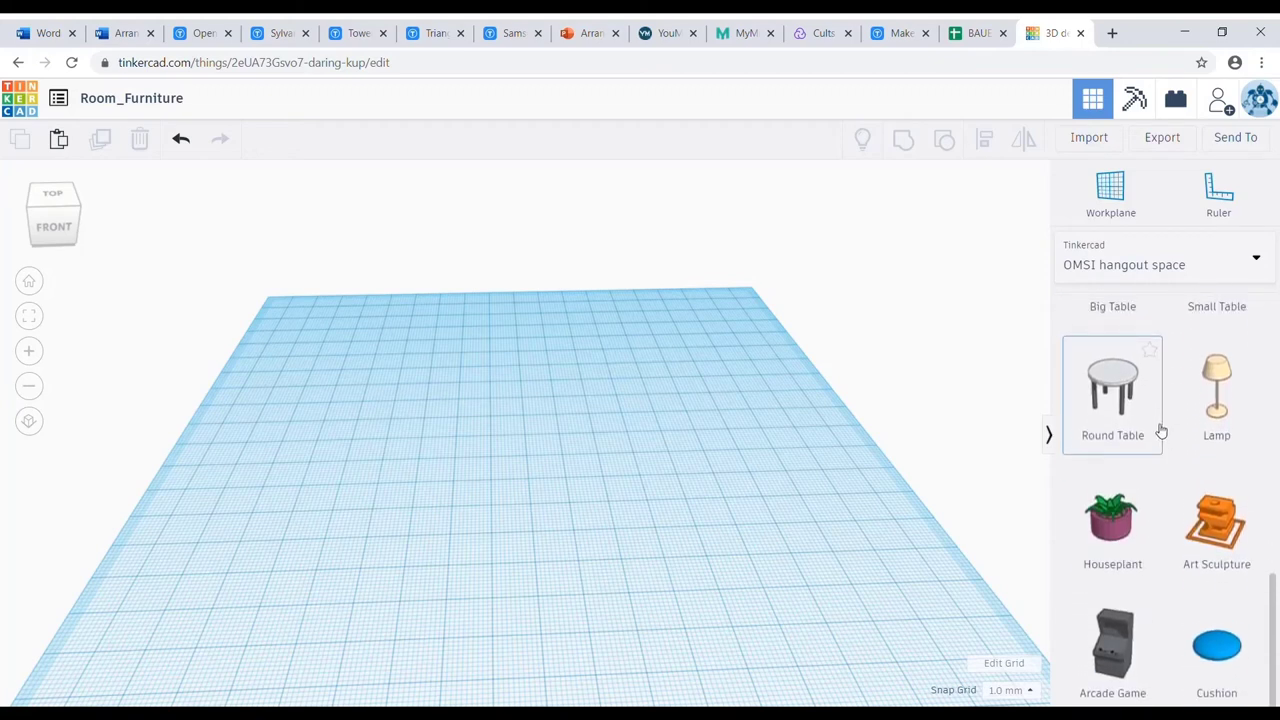
scroll(1150, 370, "up", 6)
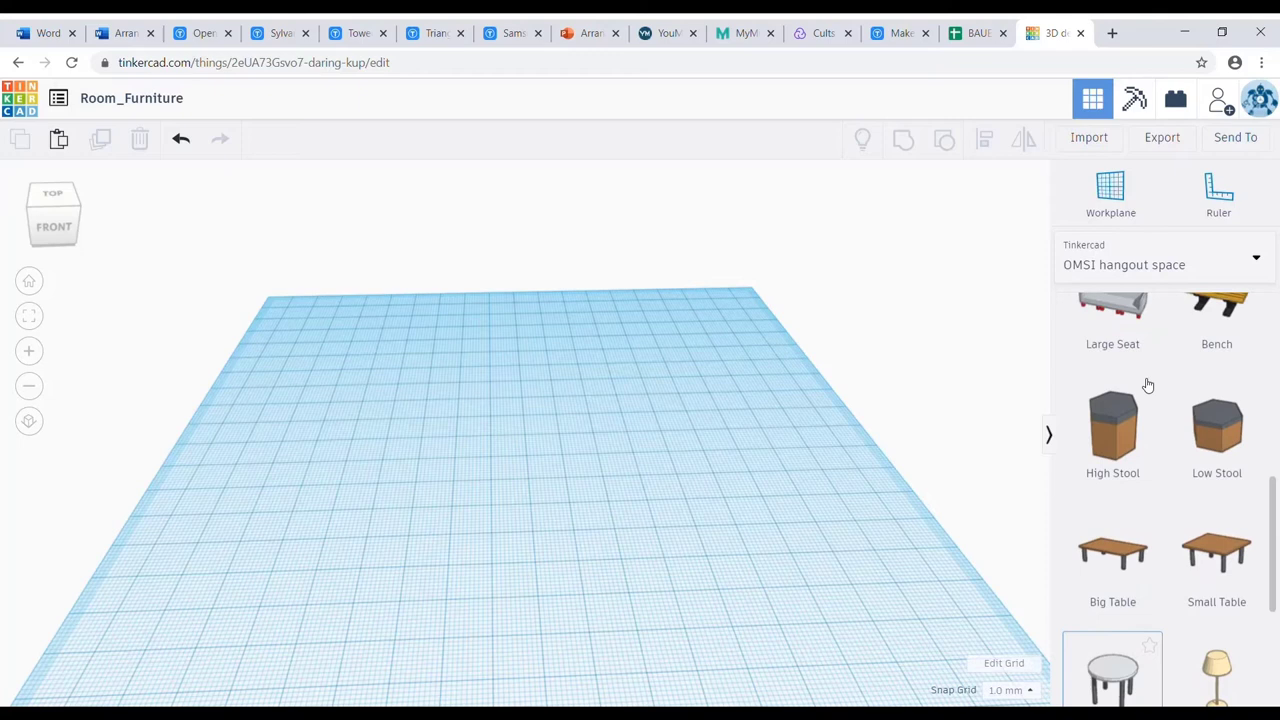
scroll(1140, 383, "down", 1)
scroll(1140, 383, "up", 1)
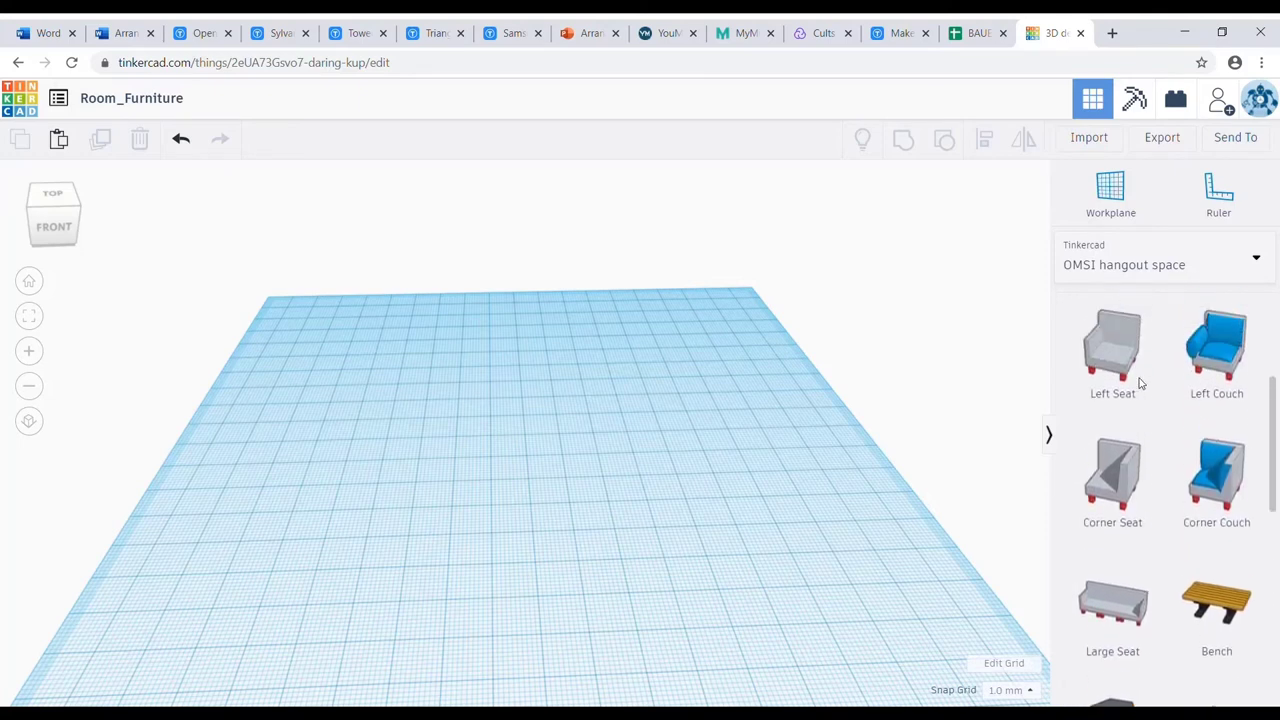
scroll(1140, 383, "down", 1)
scroll(1140, 383, "down", 1)
scroll(1140, 383, "up", 1)
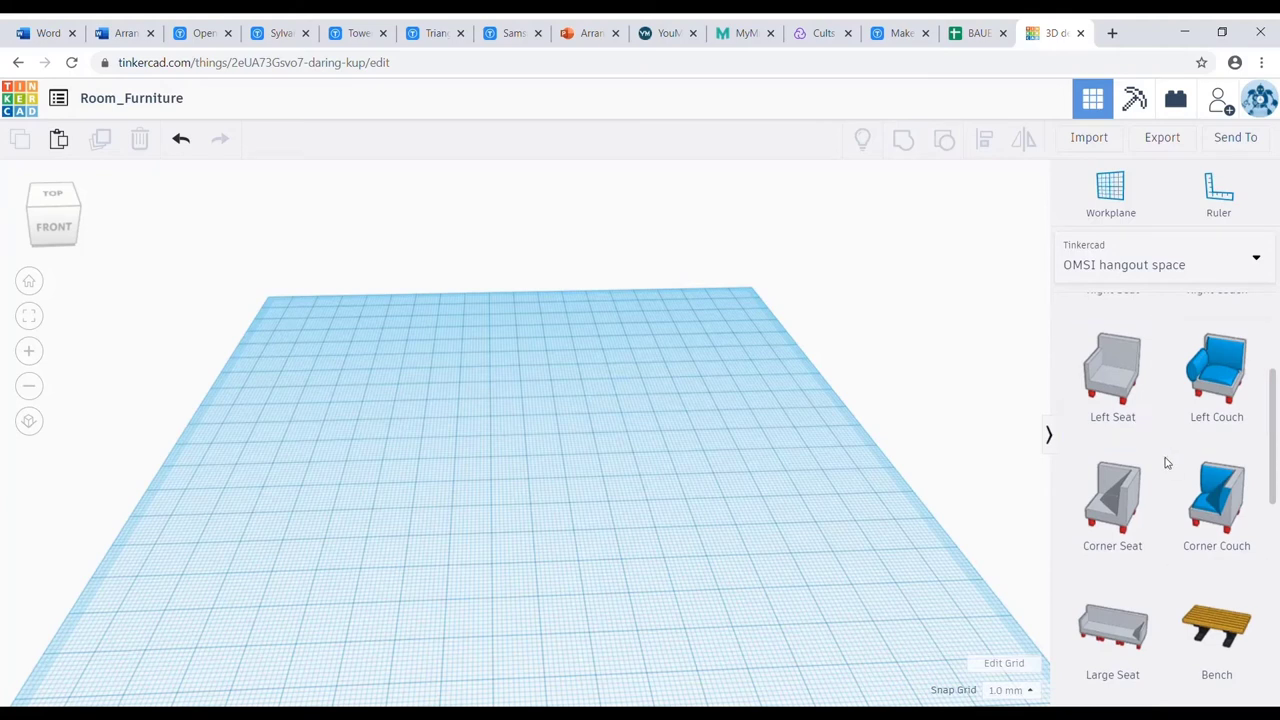
Step: Place the Large Seat sofa on the workplane
scroll(1165, 460, "down", 3)
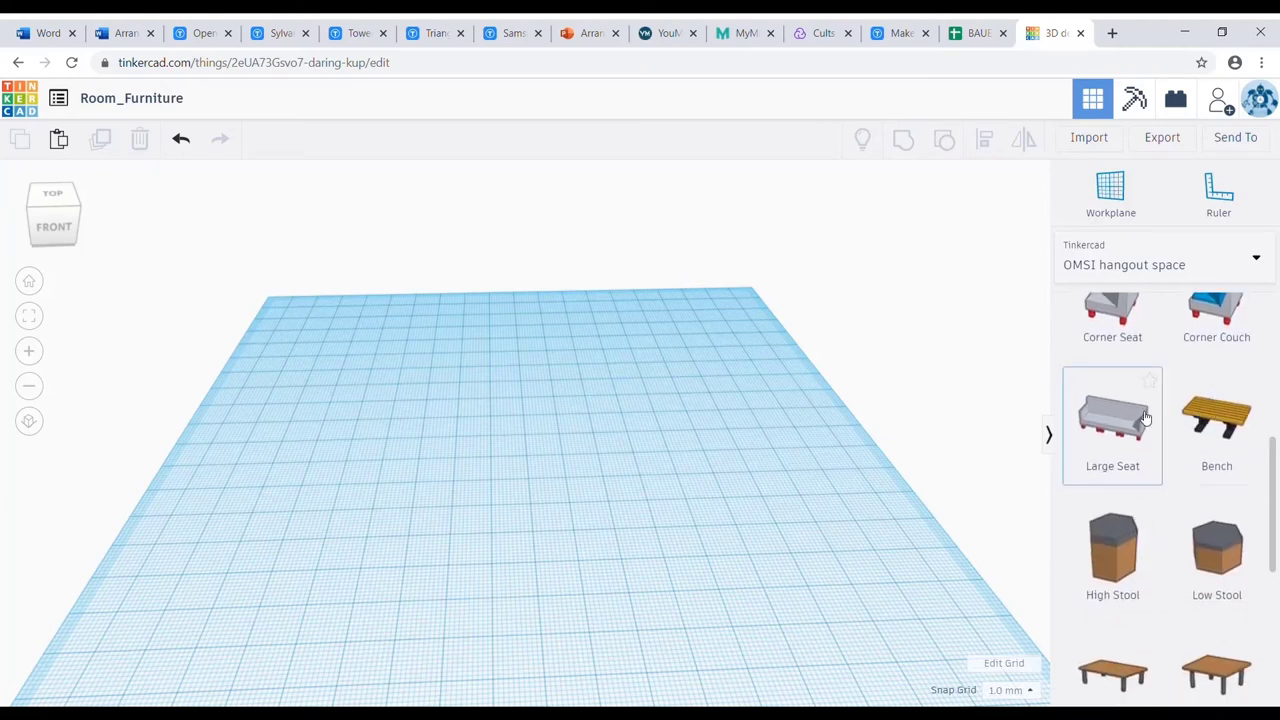
left_click_drag(1135, 420, 769, 407)
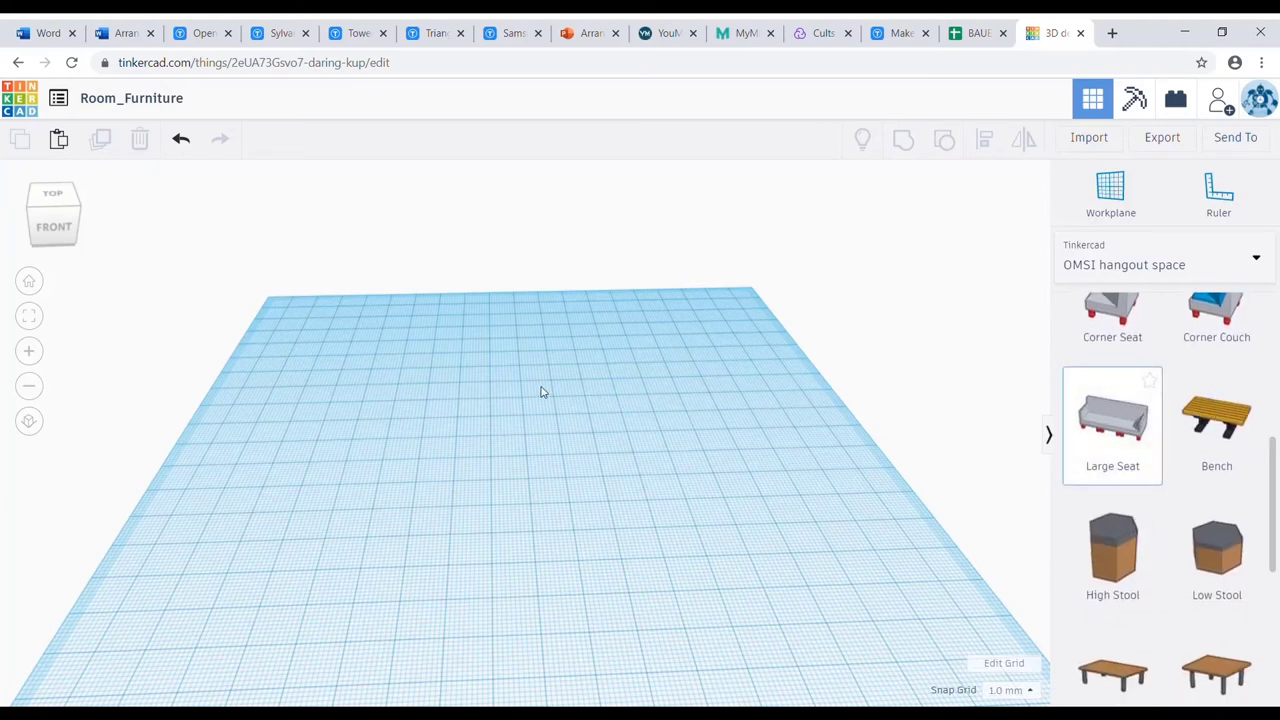
left_click_drag(543, 376, 550, 378)
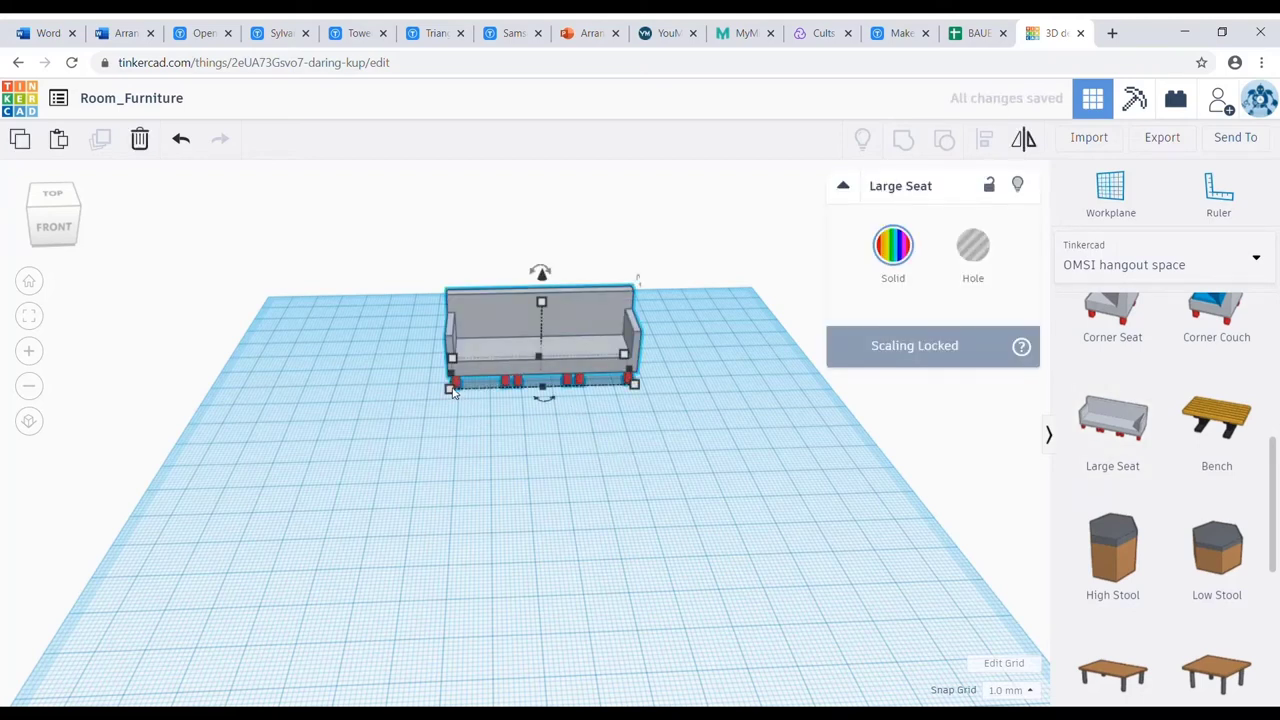
mouse_move(450, 393)
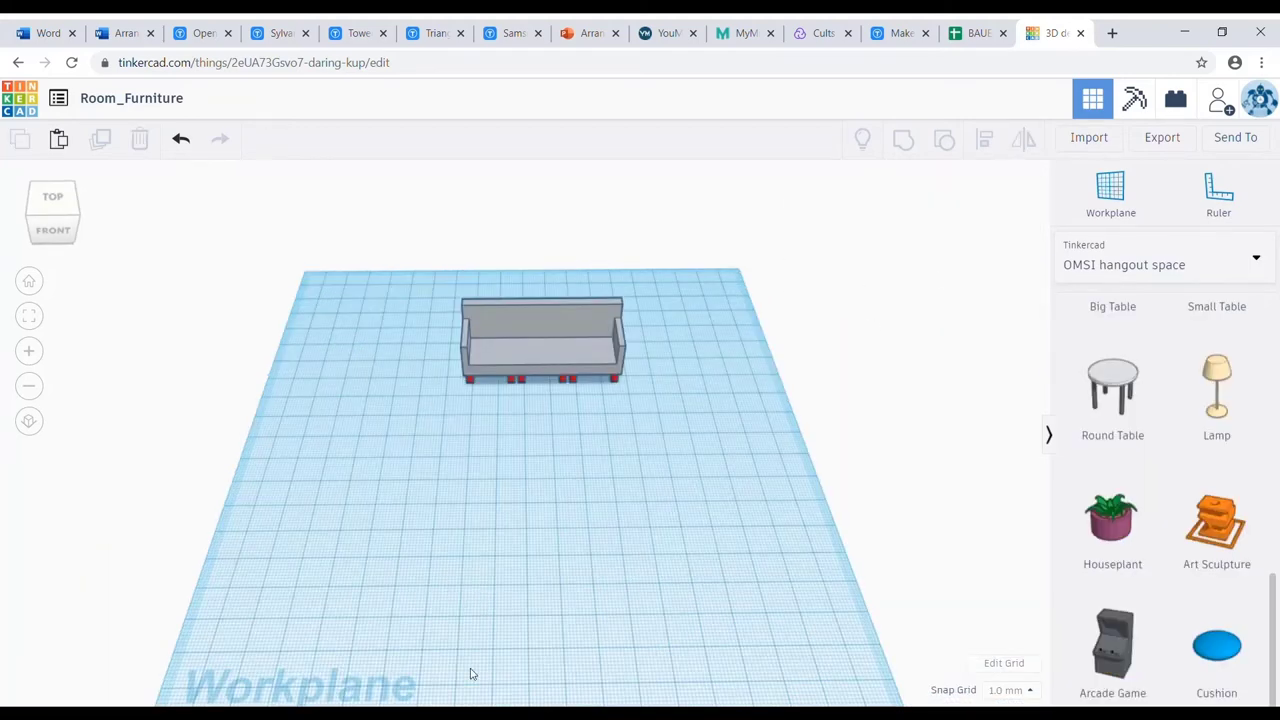
scroll(1110, 520, "up", 2)
scroll(1123, 563, "down", 1)
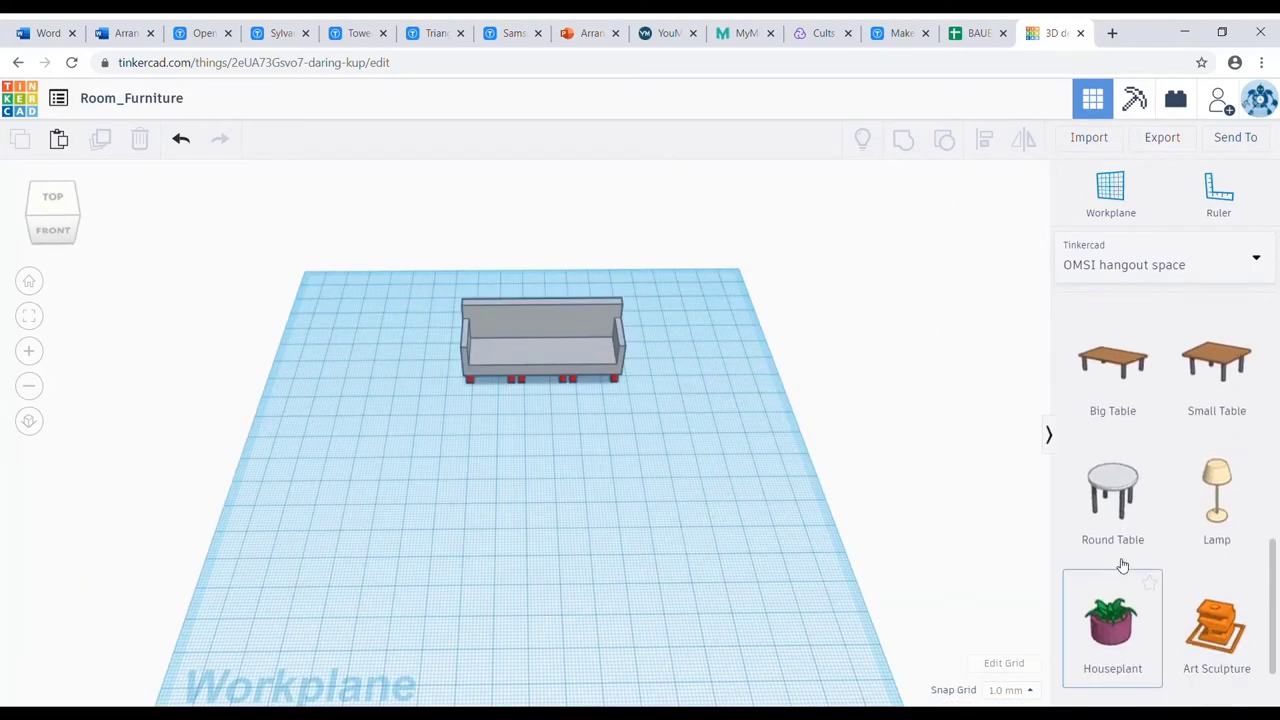
Step: Add a Small Table, Lamp, Low Stool and Bench around the sofa
left_click_drag(1220, 370, 545, 460)
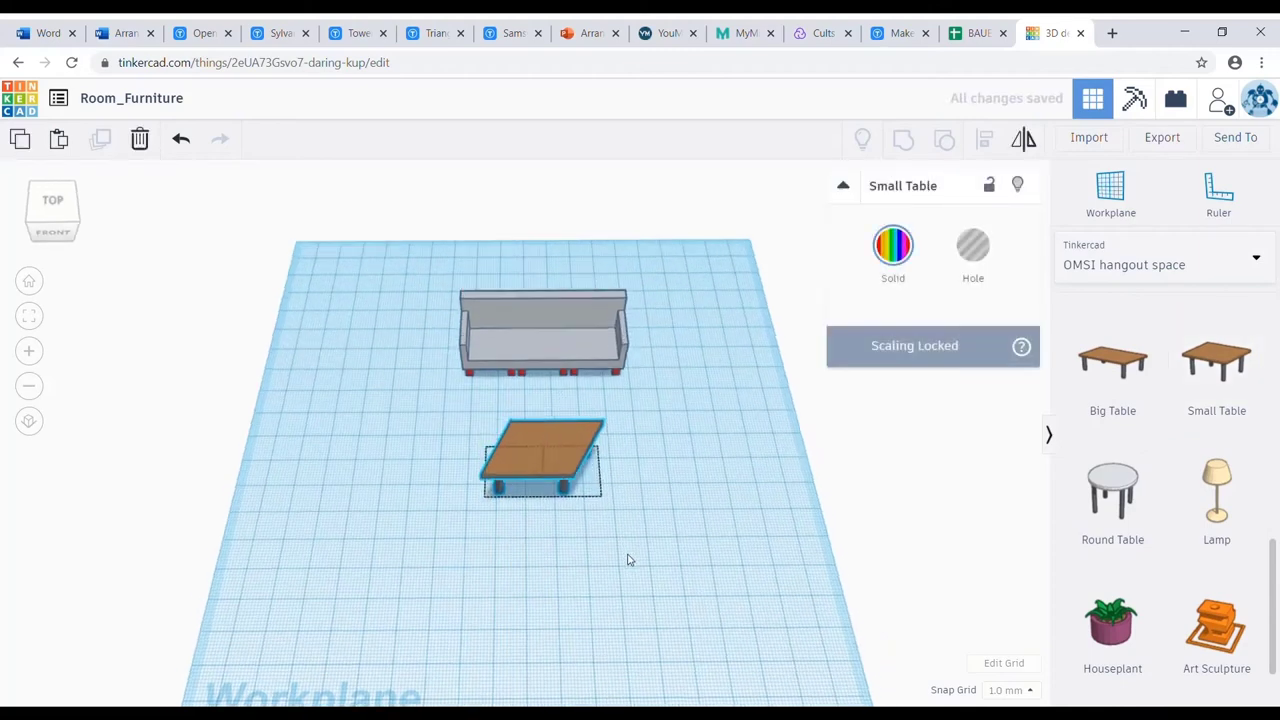
left_click_drag(1200, 505, 680, 355)
scroll(1114, 600, "down", 1)
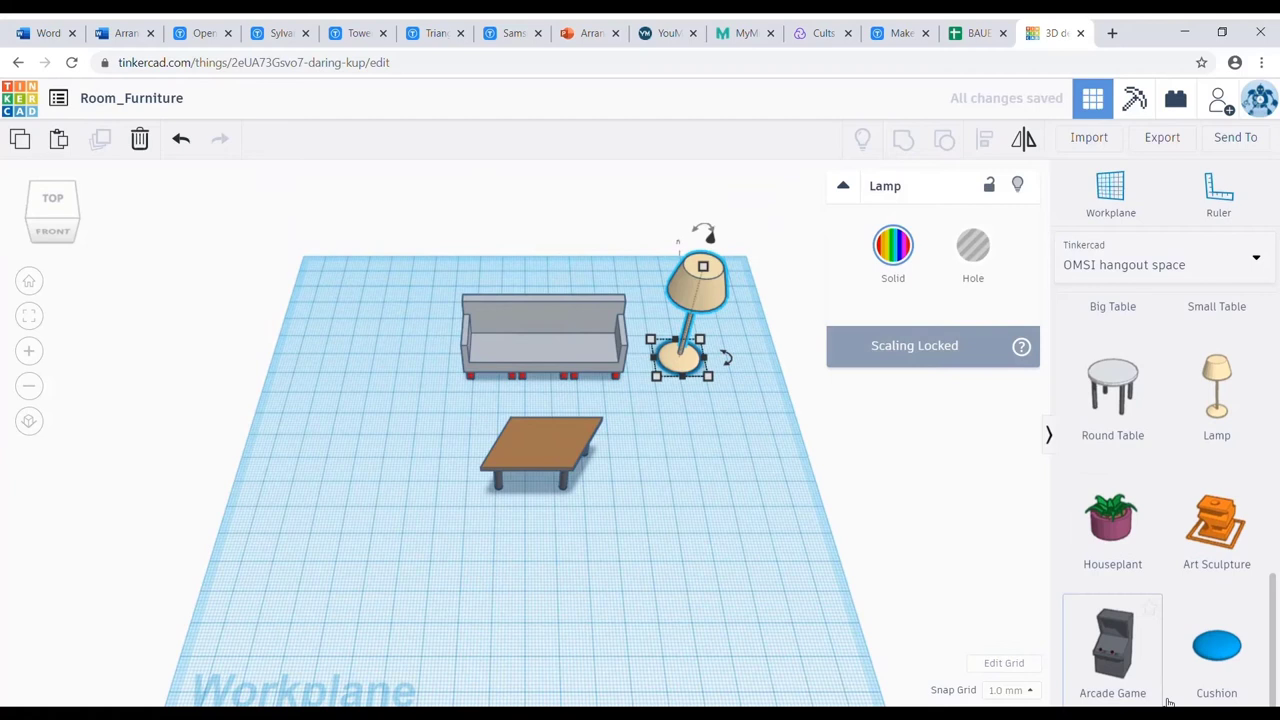
scroll(1195, 600, "up", 3)
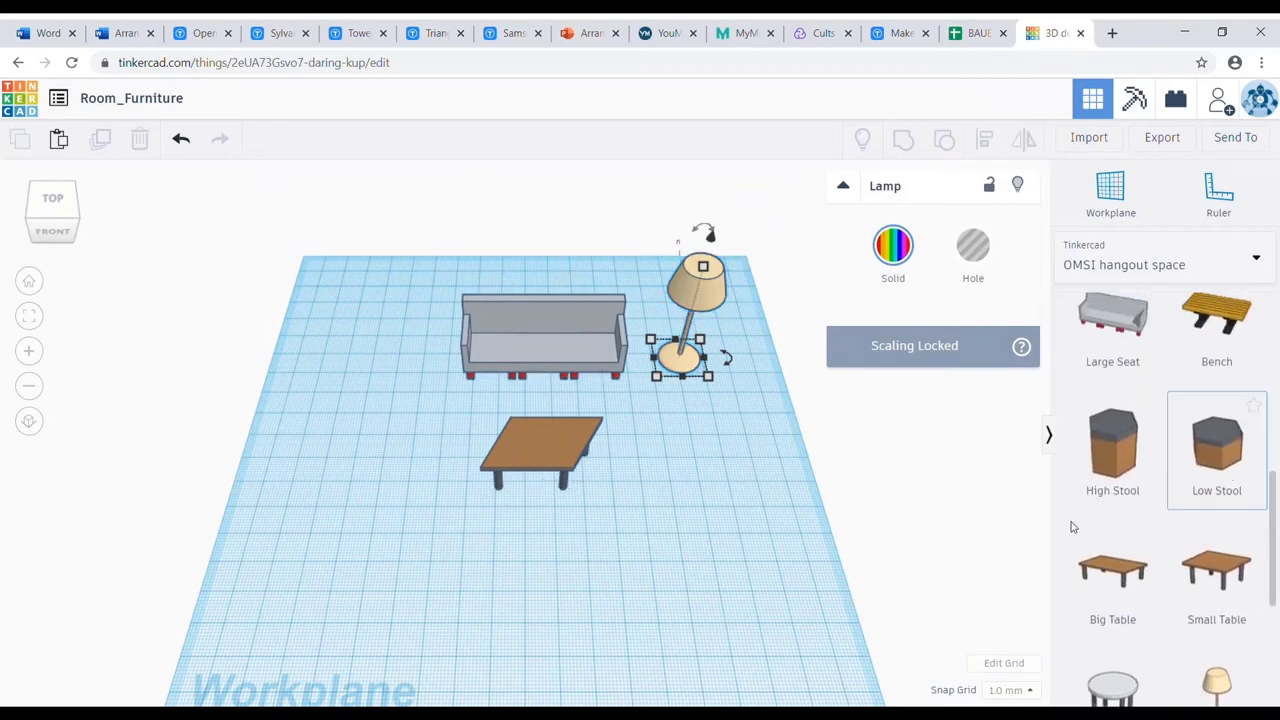
left_click_drag(1217, 448, 695, 452)
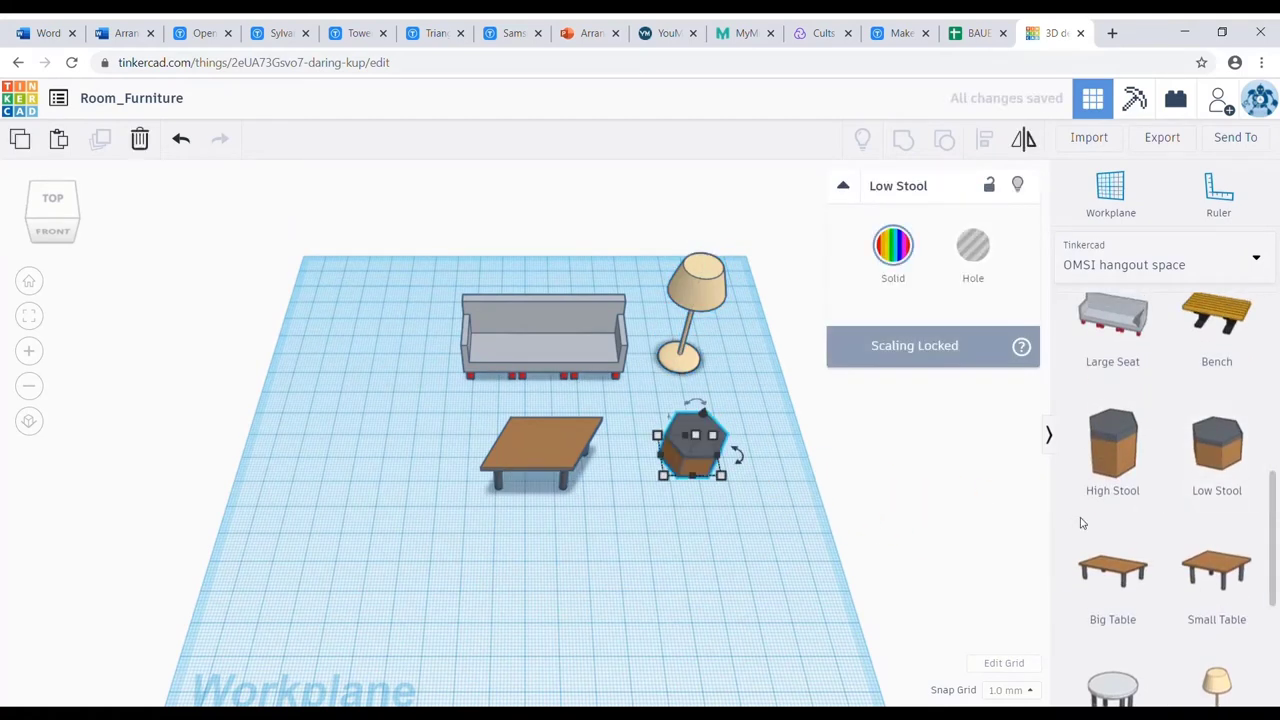
left_click_drag(1216, 320, 577, 598)
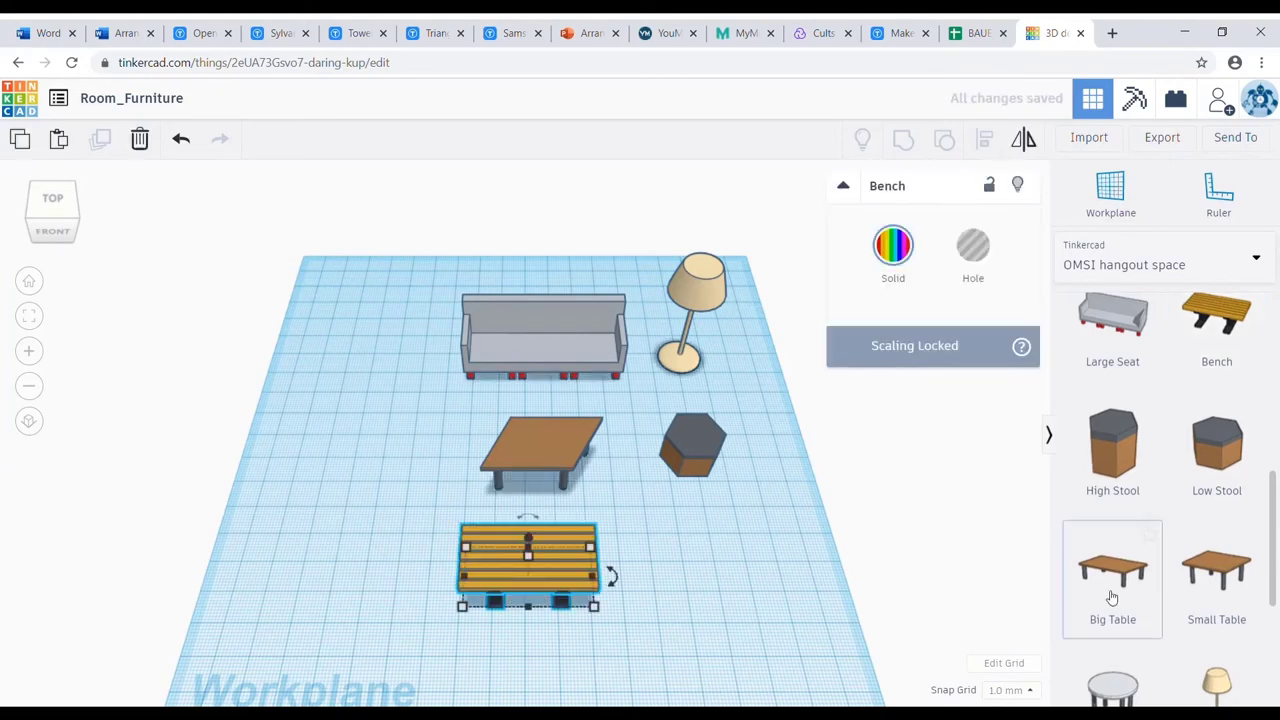
Step: Add a Houseplant and raise it onto the table top
scroll(1120, 614, "down", 3)
left_click_drag(1118, 532, 610, 506)
right_click_drag(610, 506, 600, 400)
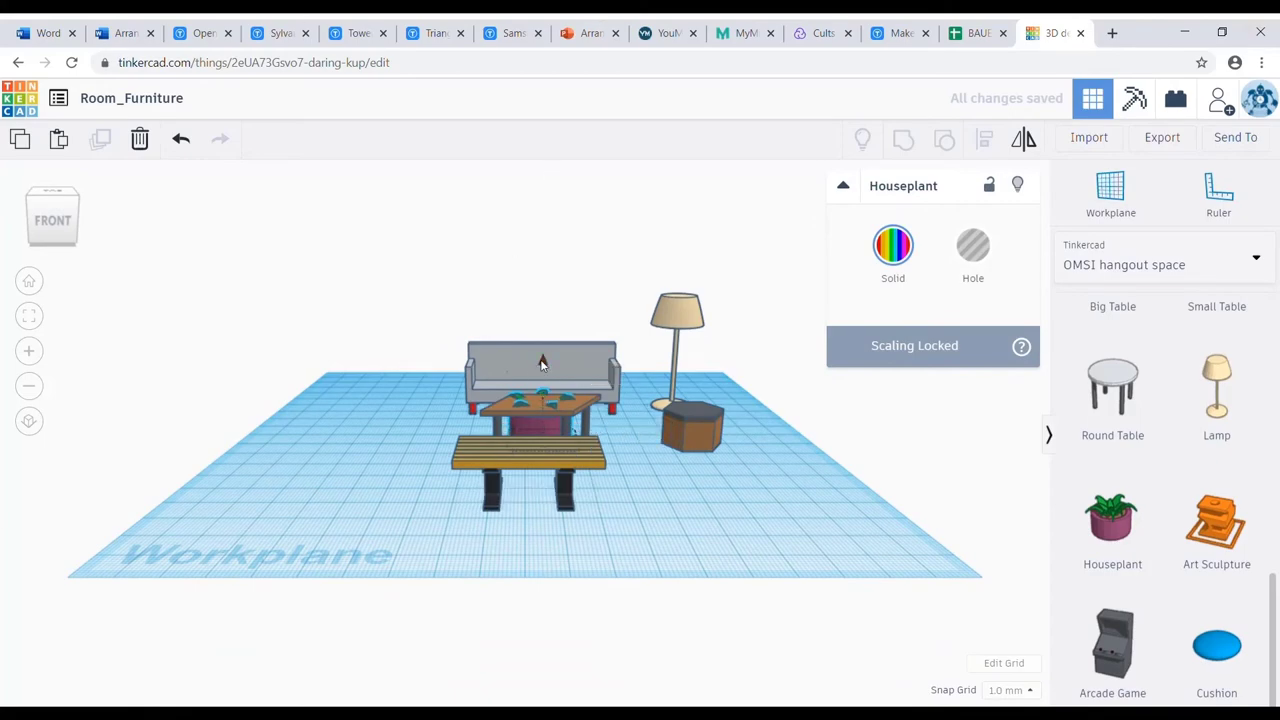
left_click_drag(547, 358, 522, 320)
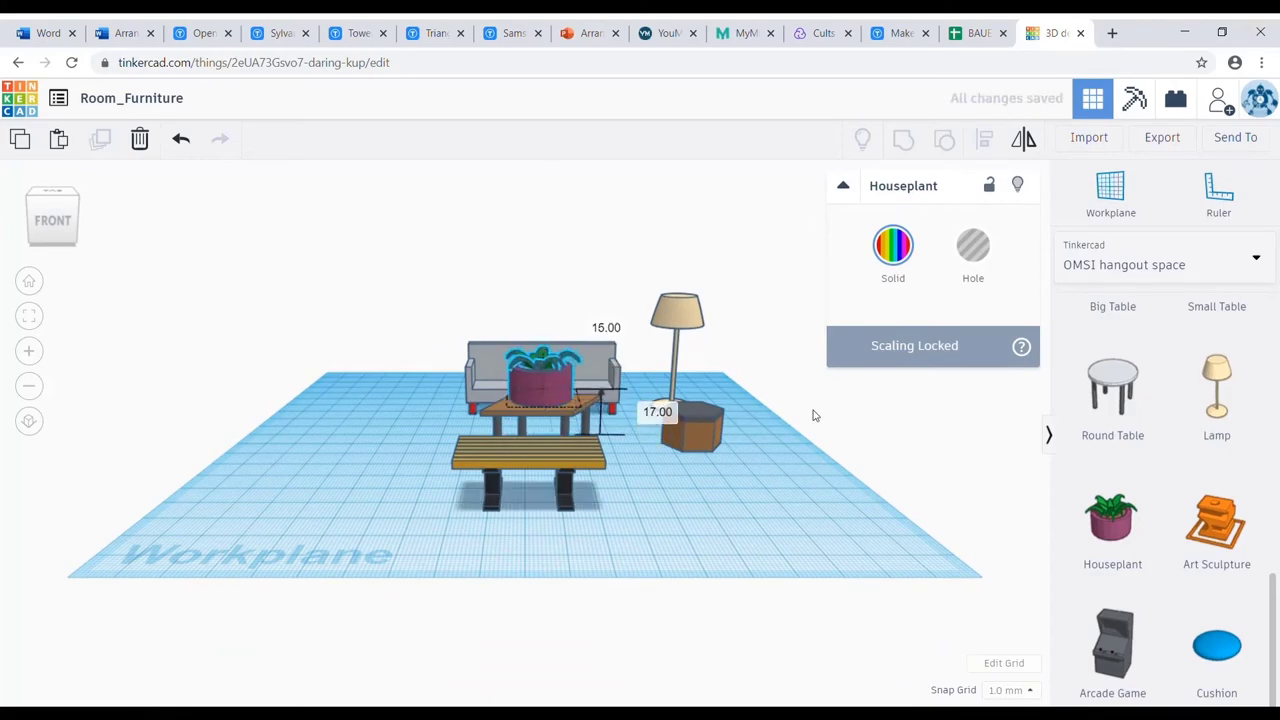
right_click_drag(811, 414, 811, 523)
scroll(1140, 594, "up", 8)
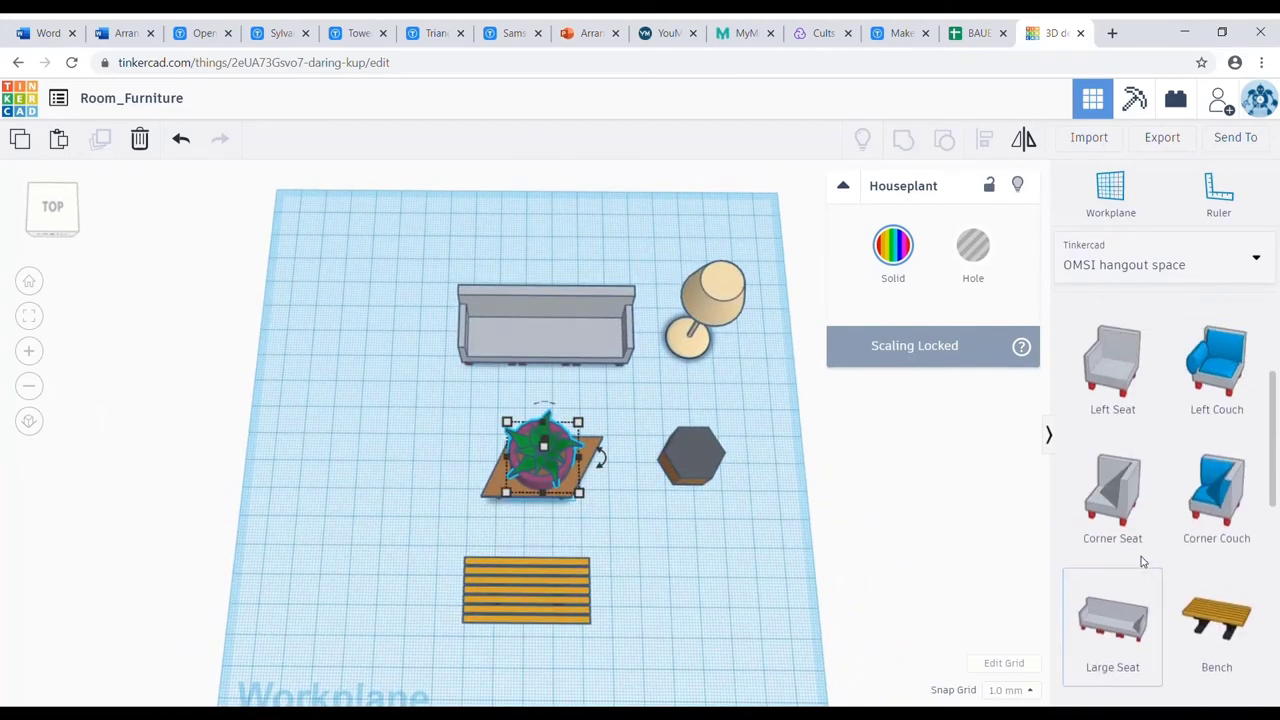
Step: Rotate the Middle Seat chair about 94° toward the coffee table and shift it down-right beside it
left_click(372, 440)
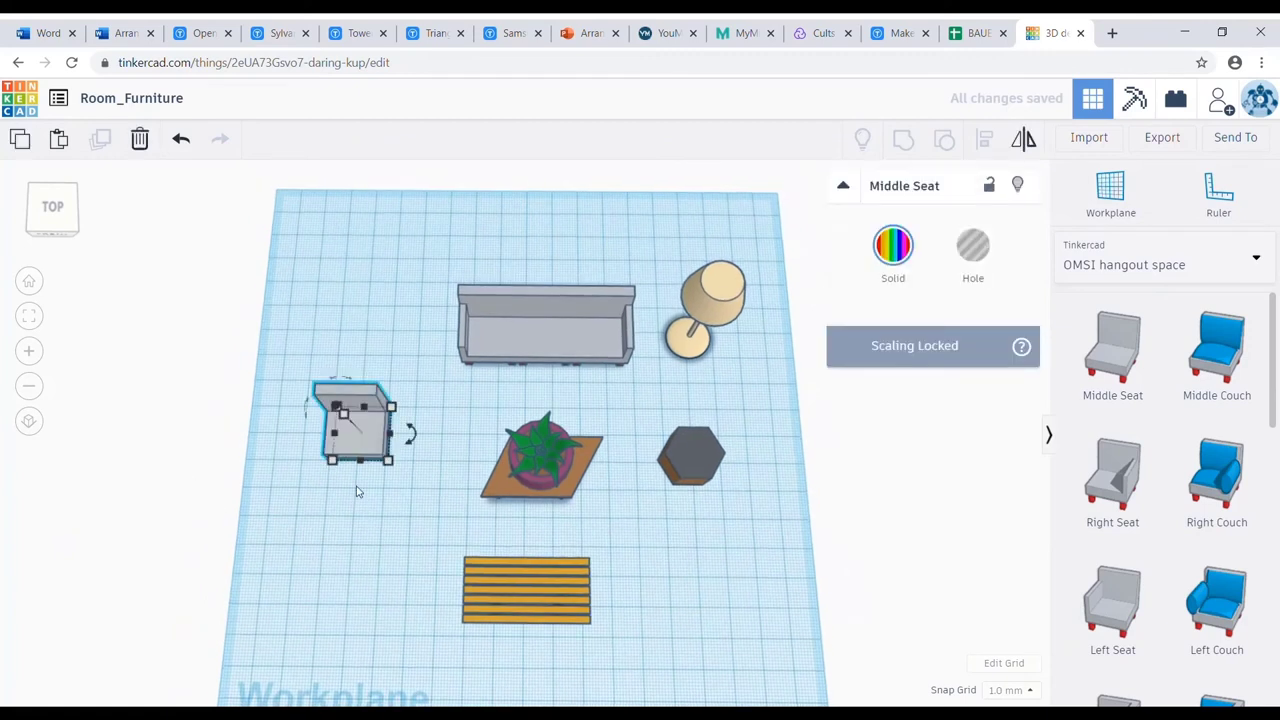
left_click_drag(409, 450, 366, 356)
right_click_drag(366, 356, 414, 527)
right_click_drag(371, 491, 364, 447)
left_click_drag(364, 447, 386, 477)
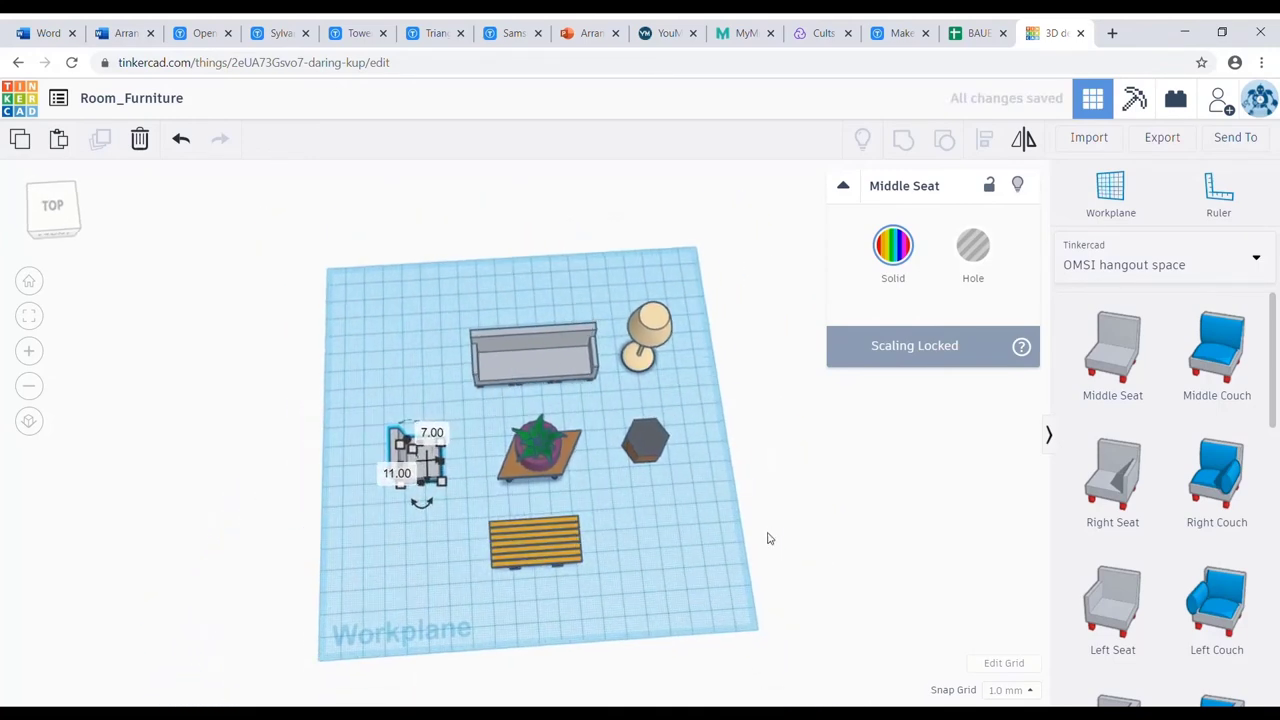
right_click_drag(760, 532, 751, 477)
scroll(745, 474, "up", 4)
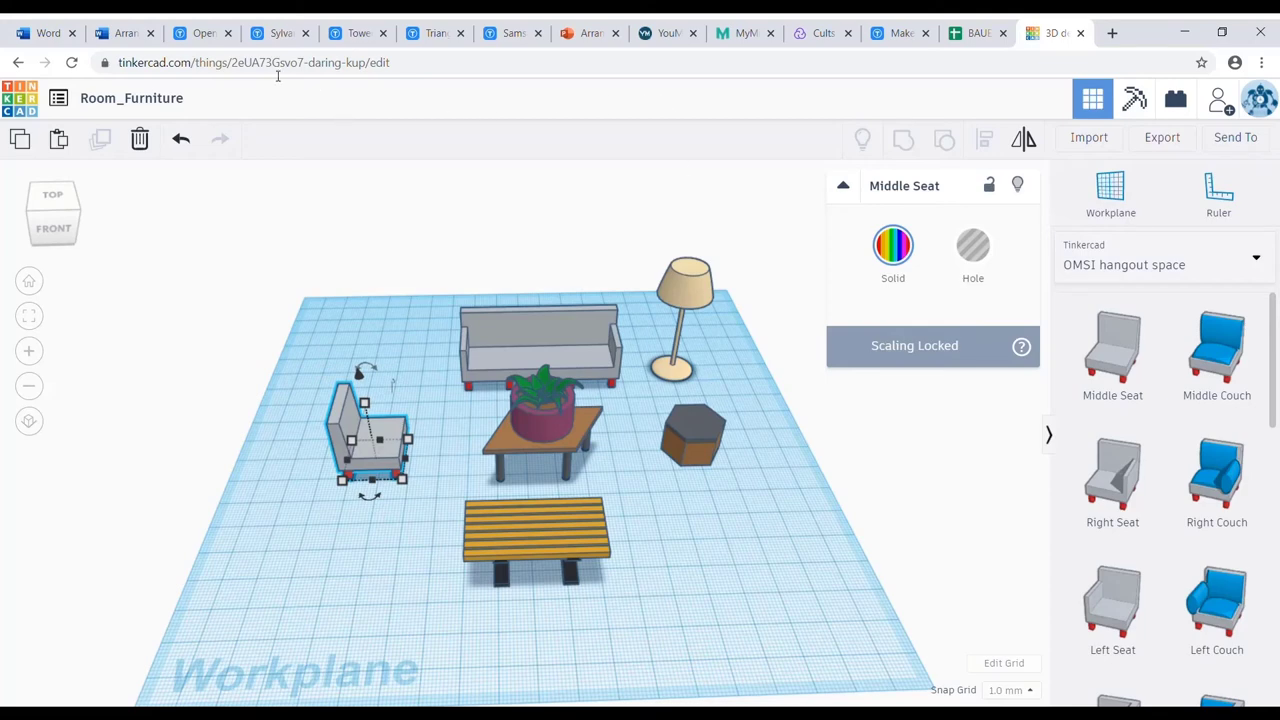
left_click(205, 35)
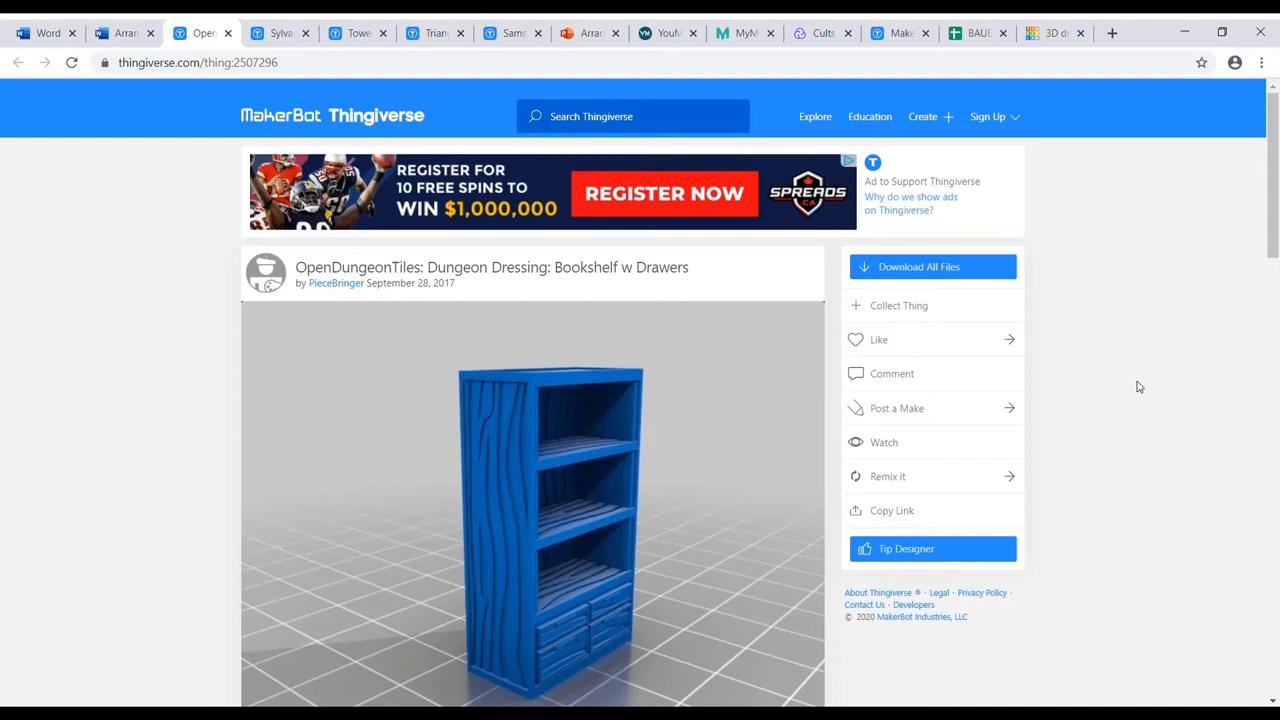
Step: Download the bookshelf STL file from its Thingiverse Thing Files list
scroll(908, 378, "down", 2)
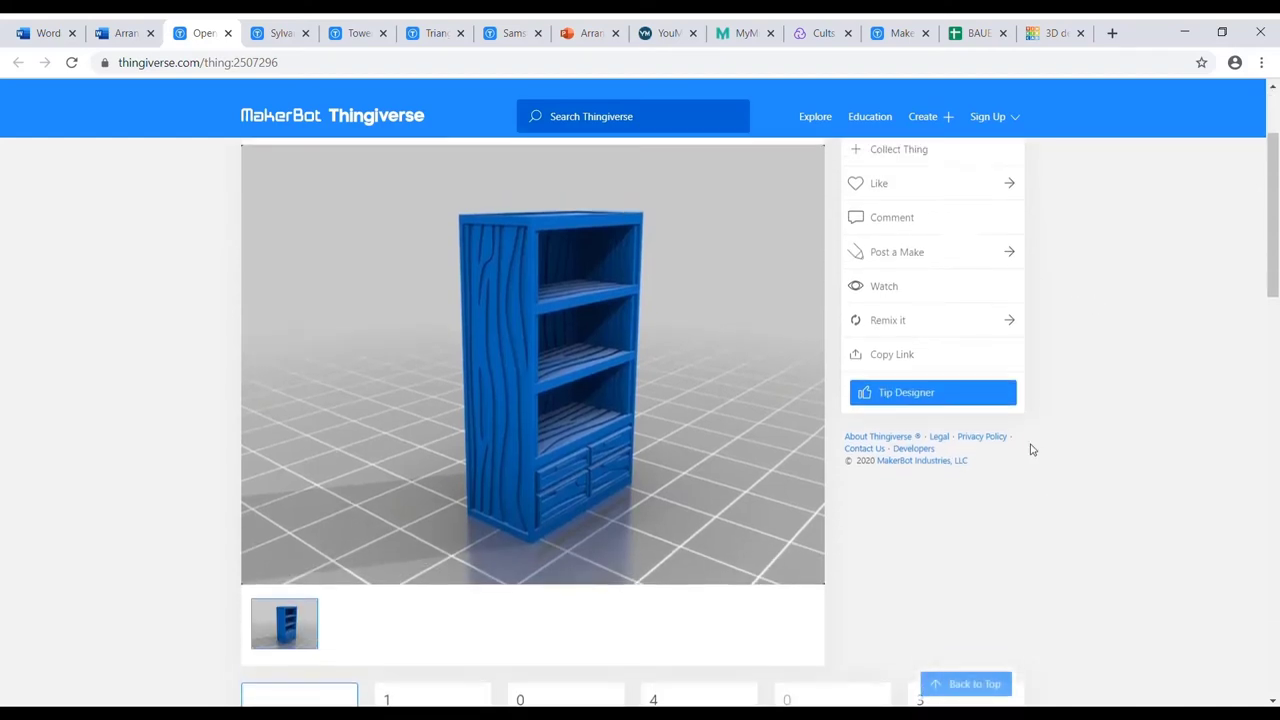
scroll(1029, 449, "up", 2)
scroll(428, 314, "down", 4)
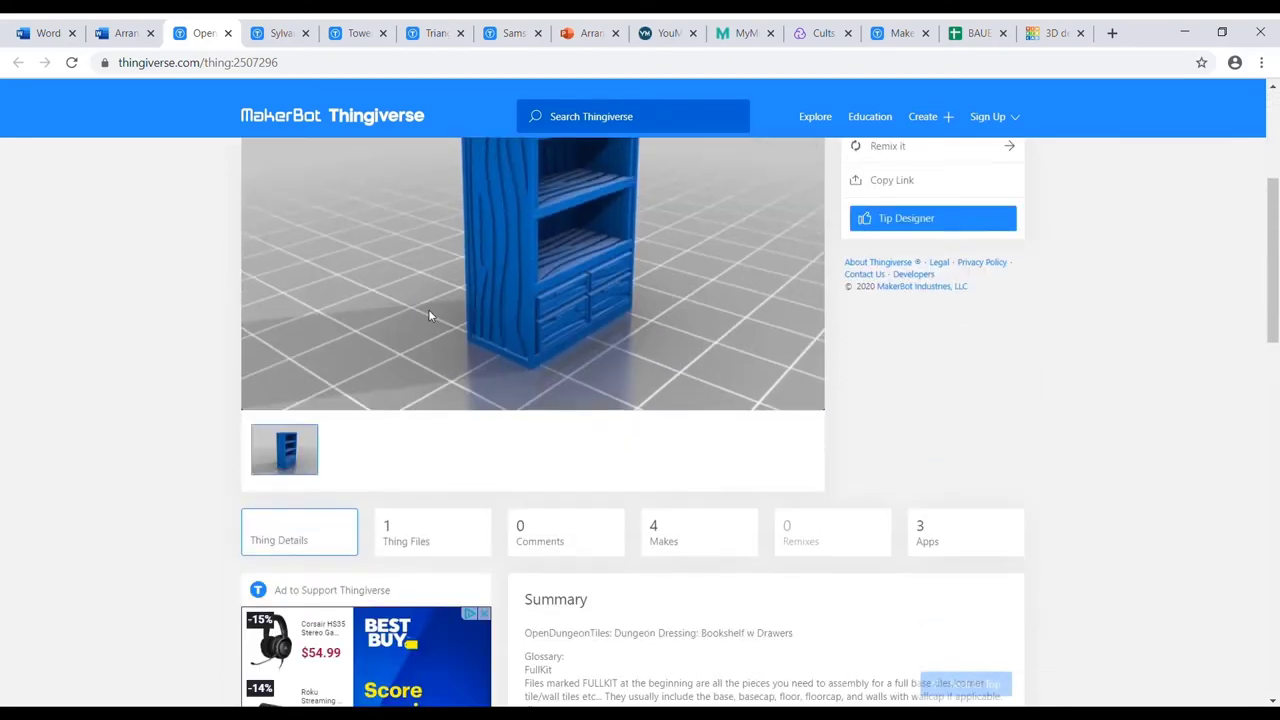
scroll(428, 316, "up", 2)
scroll(429, 316, "up", 2)
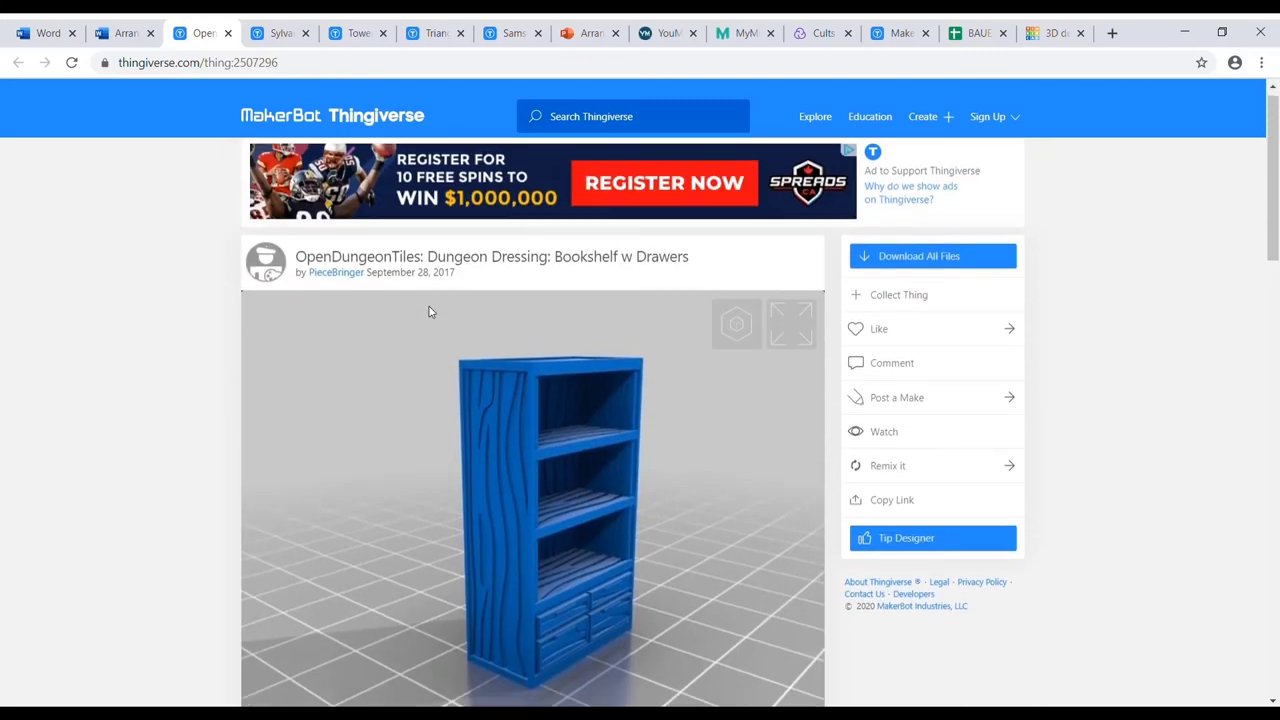
scroll(429, 310, "down", 4)
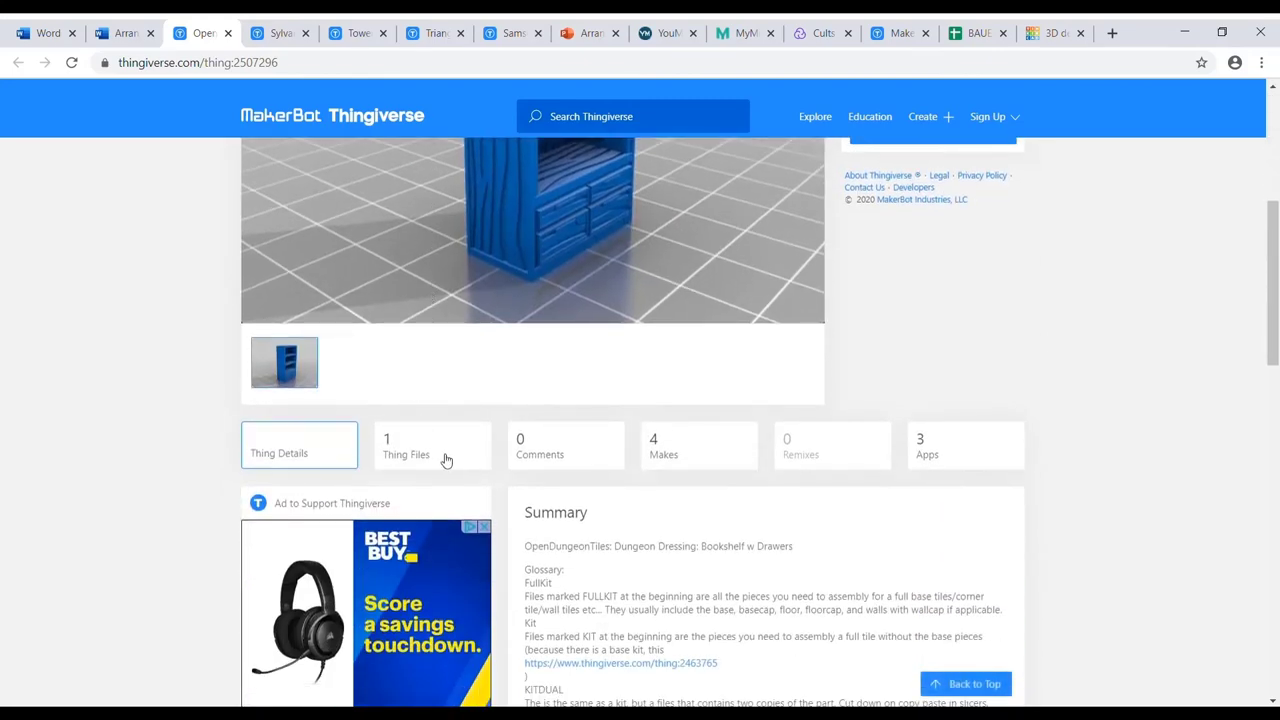
left_click(447, 460)
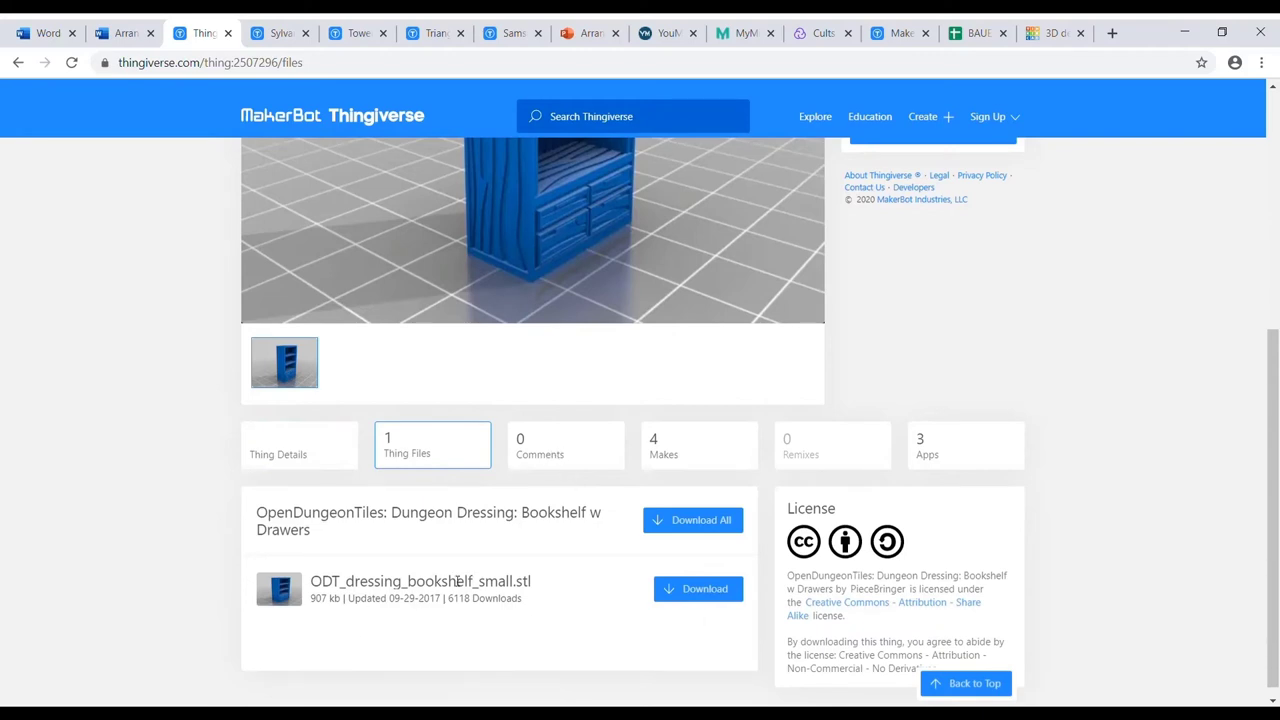
left_click(725, 597)
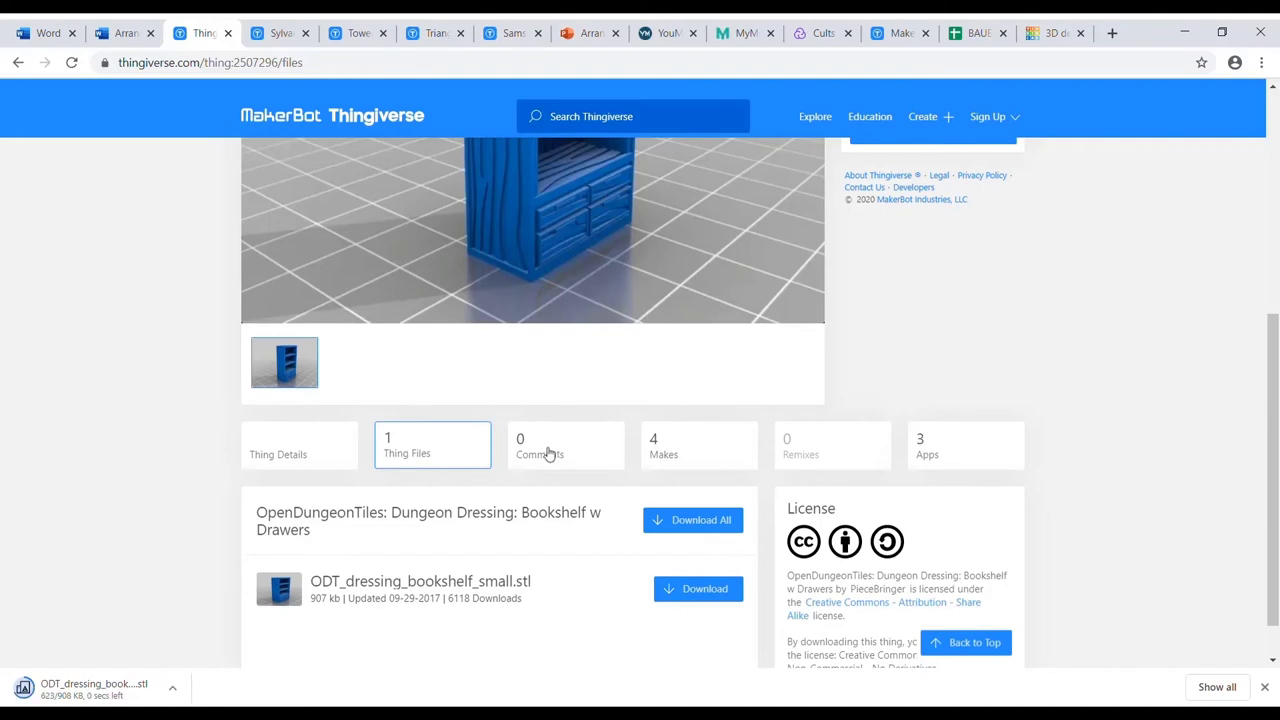
Step: Download faceted_turned_pot-Pot.stl from the flower pot's Thingiverse page
scroll(549, 451, "up", 5)
scroll(464, 431, "up", 1)
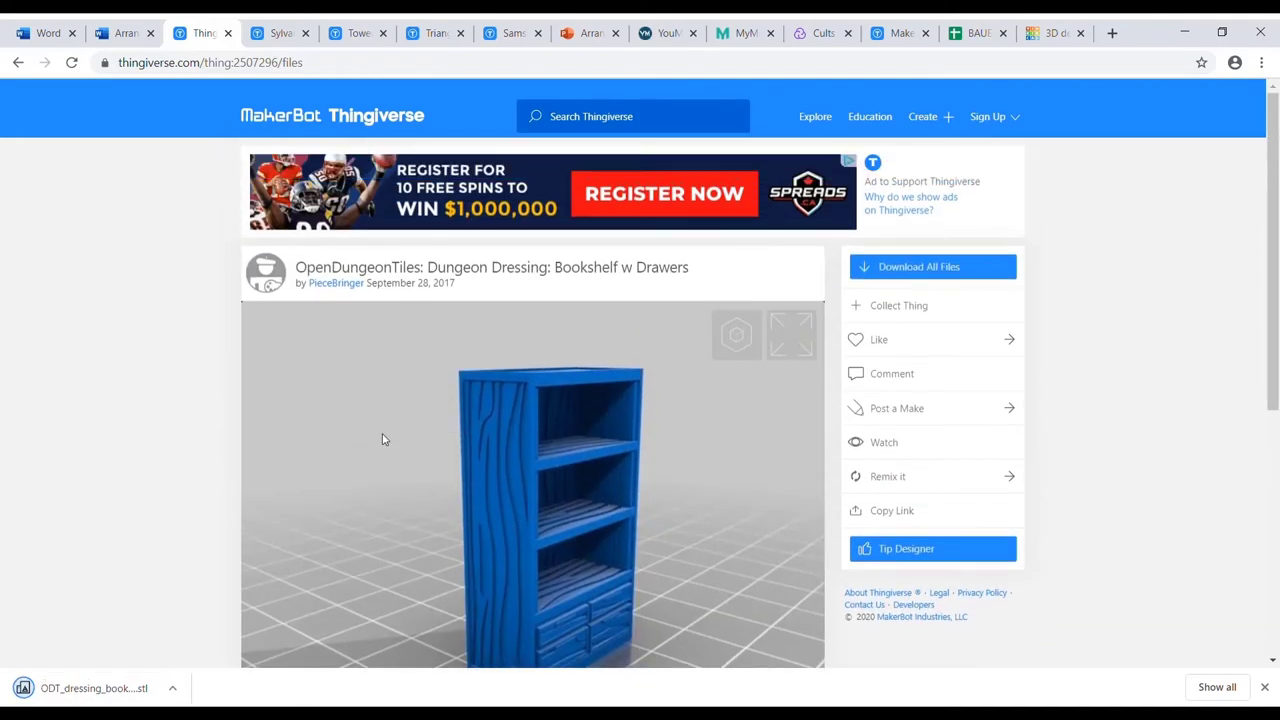
left_click(278, 35)
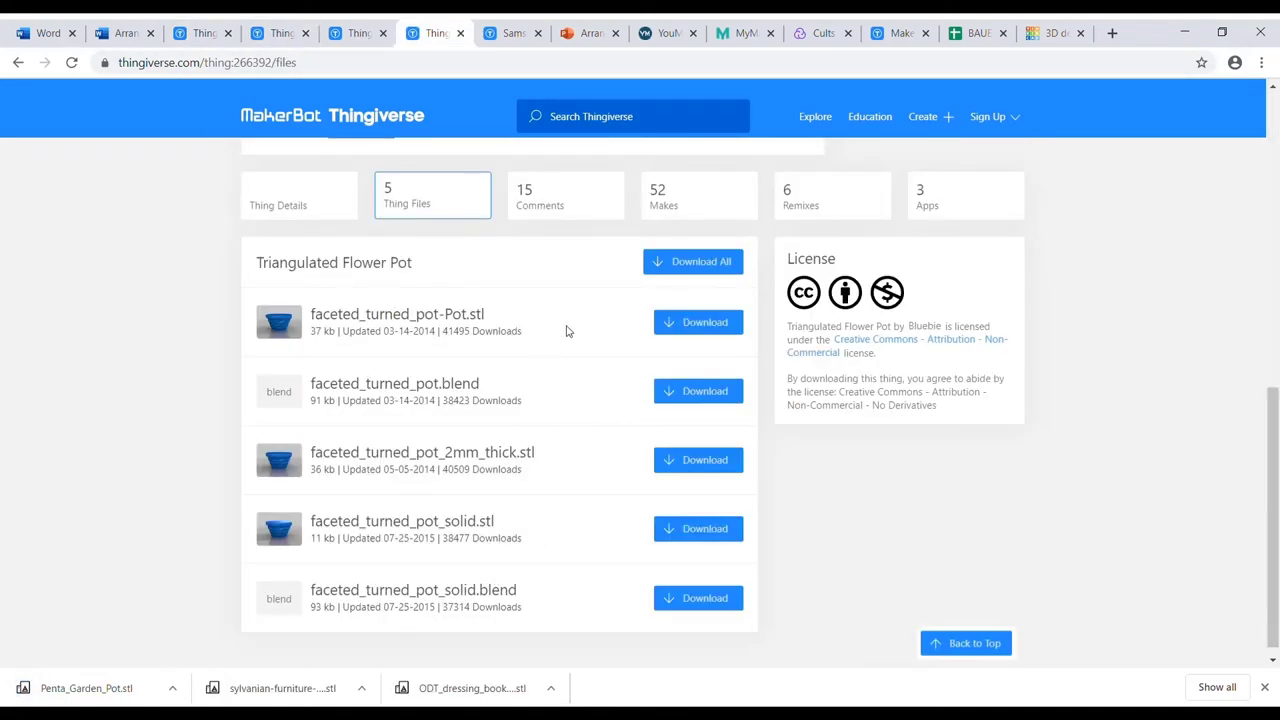
left_click(686, 326)
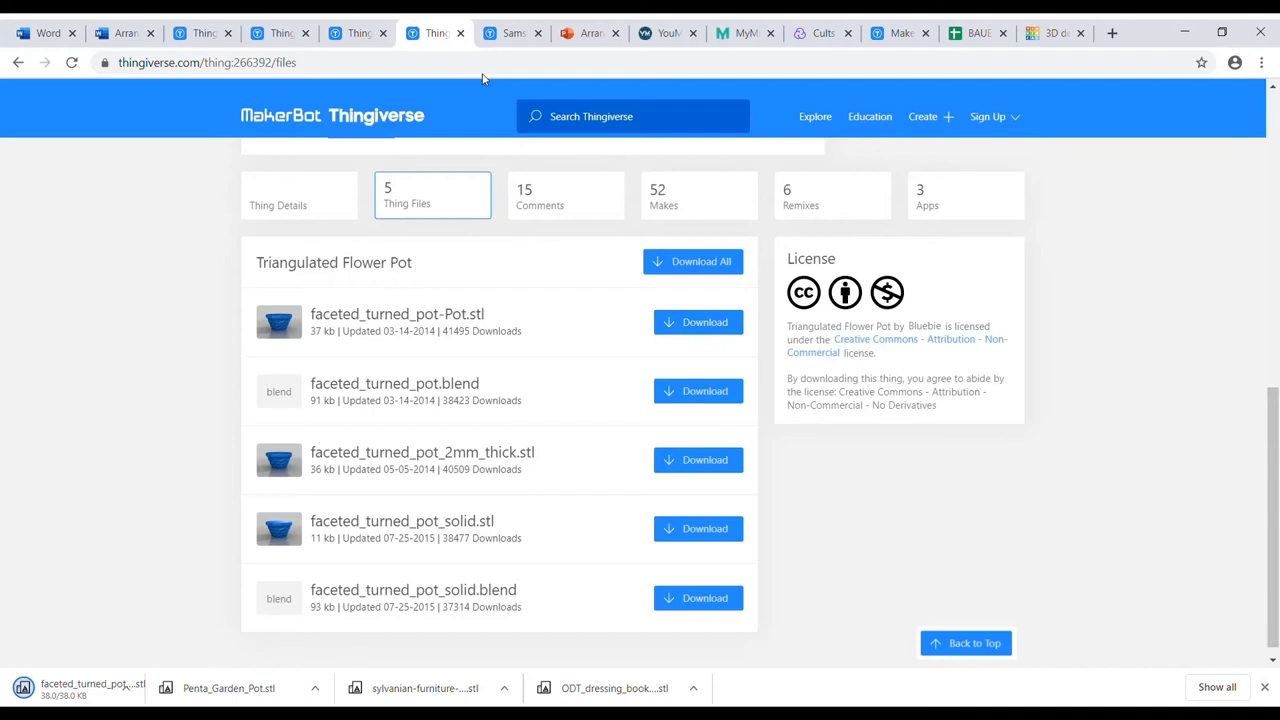
Step: Download samsung_refrigerator.stl from the Samsung Refrigerator page's Thing Files
left_click(508, 35)
scroll(595, 470, "down", 2)
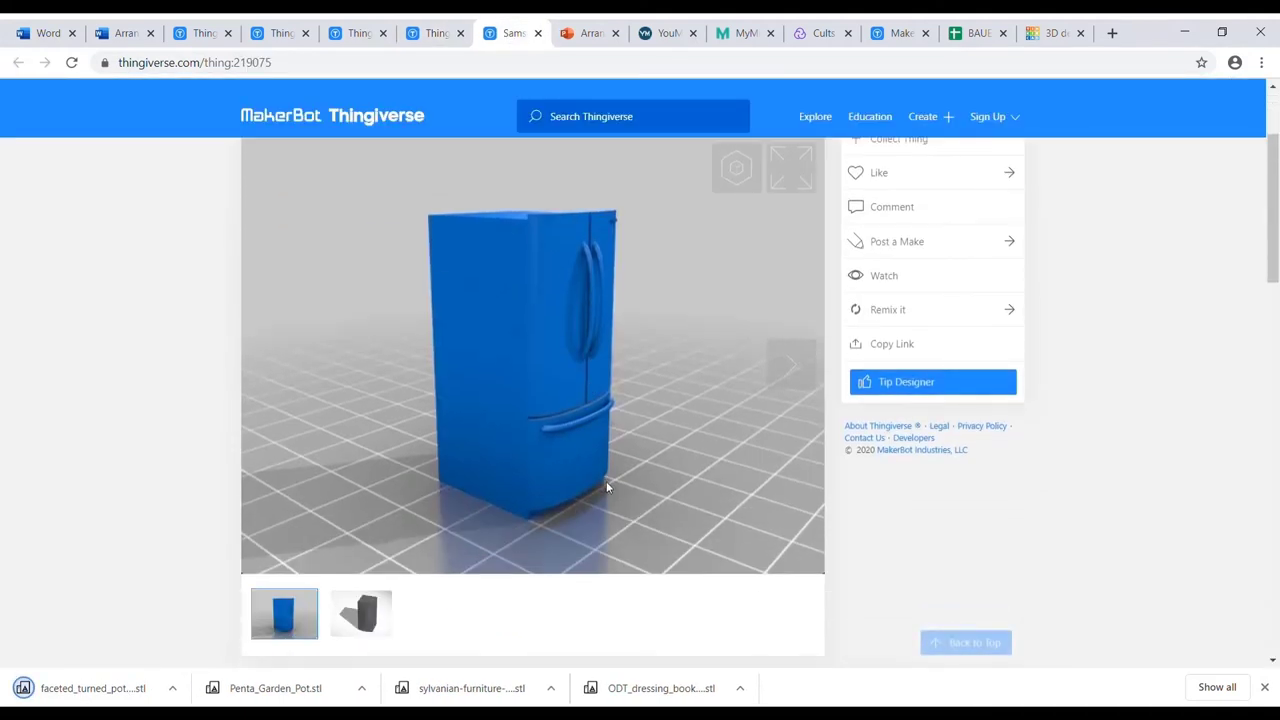
scroll(600, 494, "up", 2)
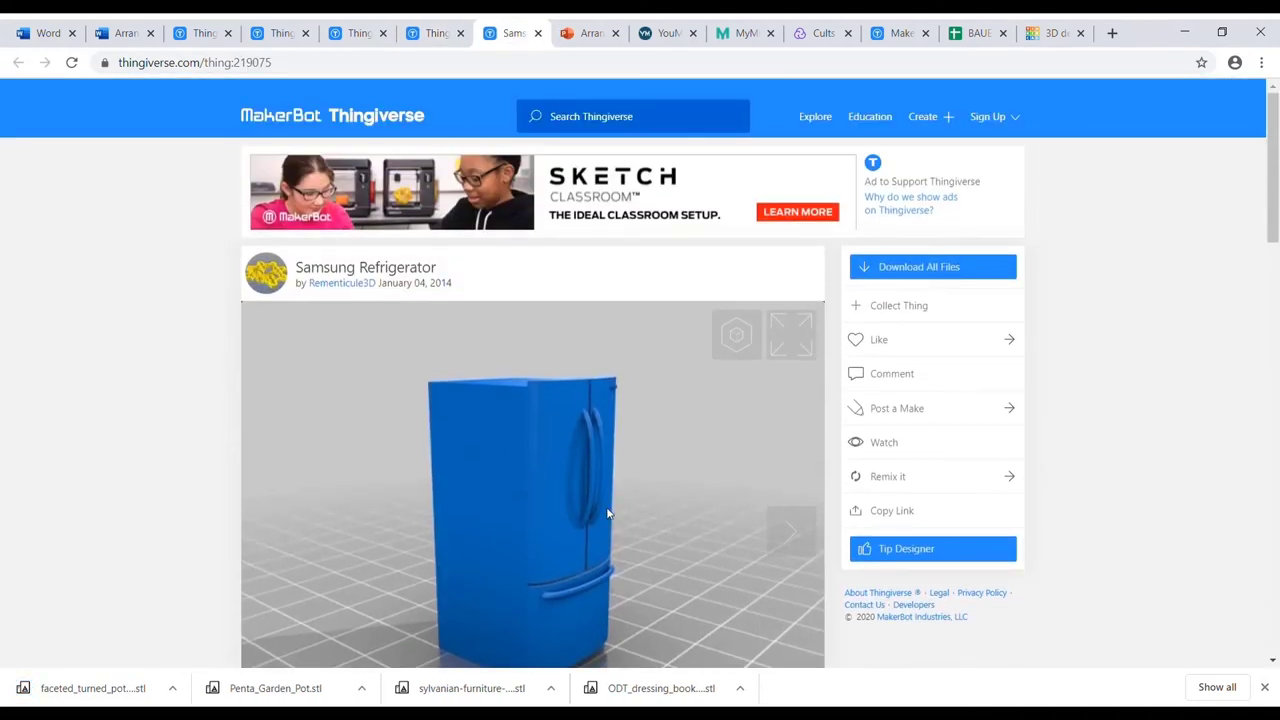
scroll(607, 510, "down", 1)
scroll(607, 511, "down", 1)
scroll(556, 495, "down", 1)
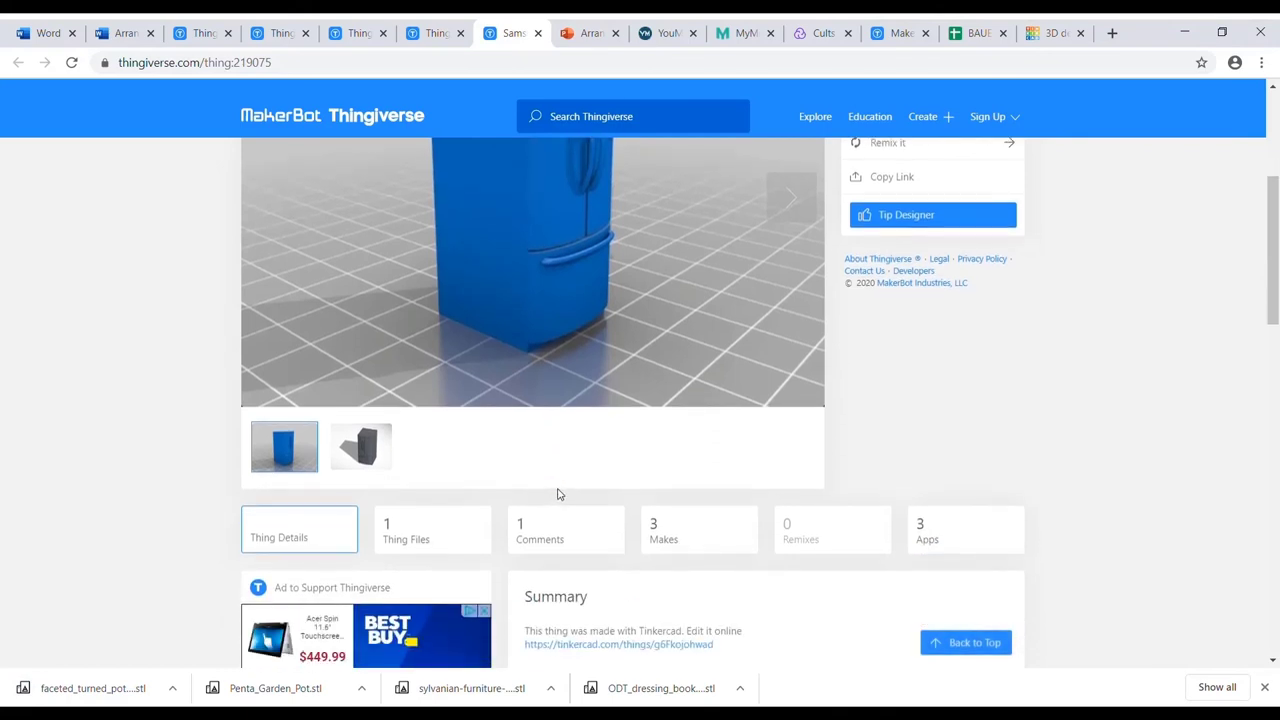
left_click(423, 451)
scroll(560, 510, "down", 1)
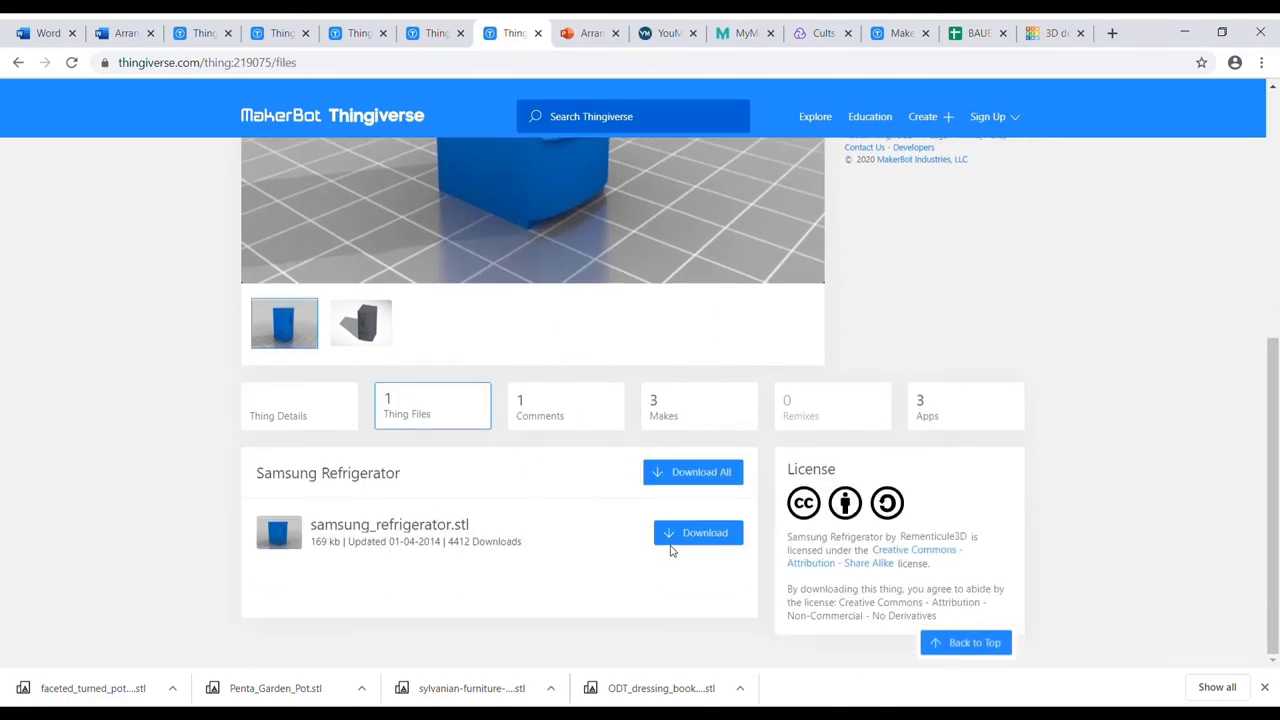
left_click(695, 535)
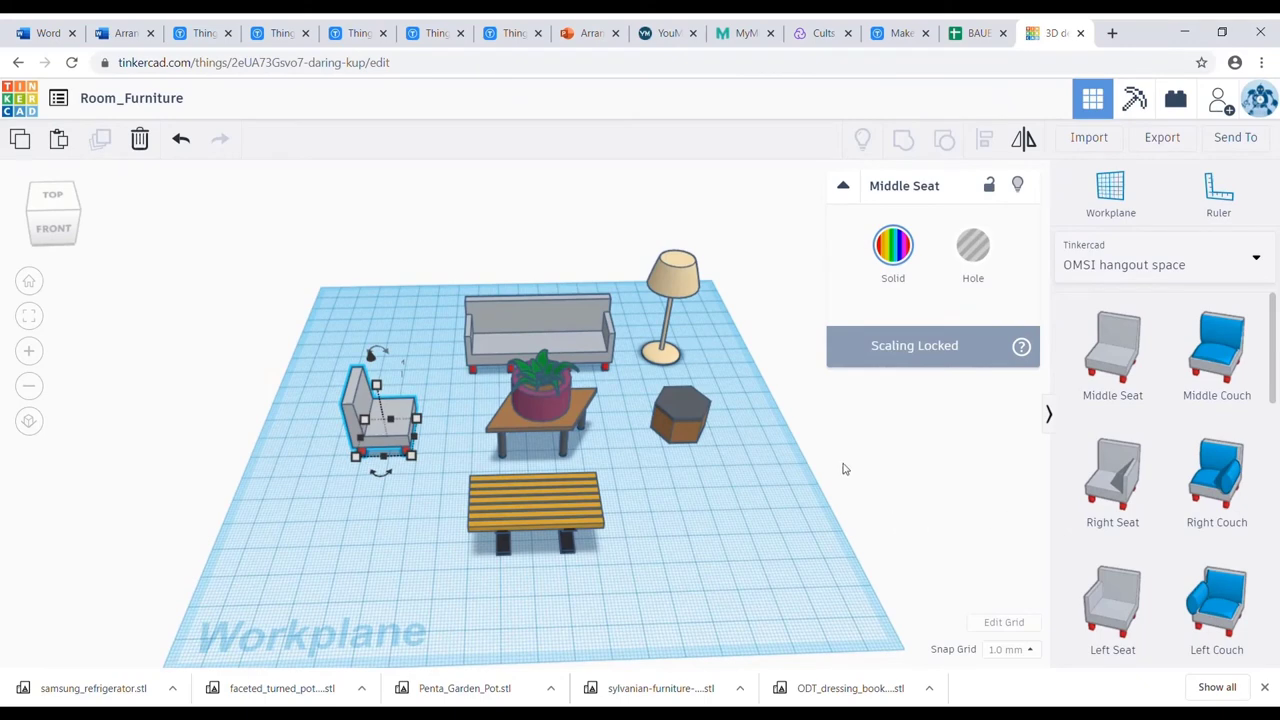
Step: Import samsung_refrigerator.stl into the room and orbit to view the whole layout
left_click(1097, 139)
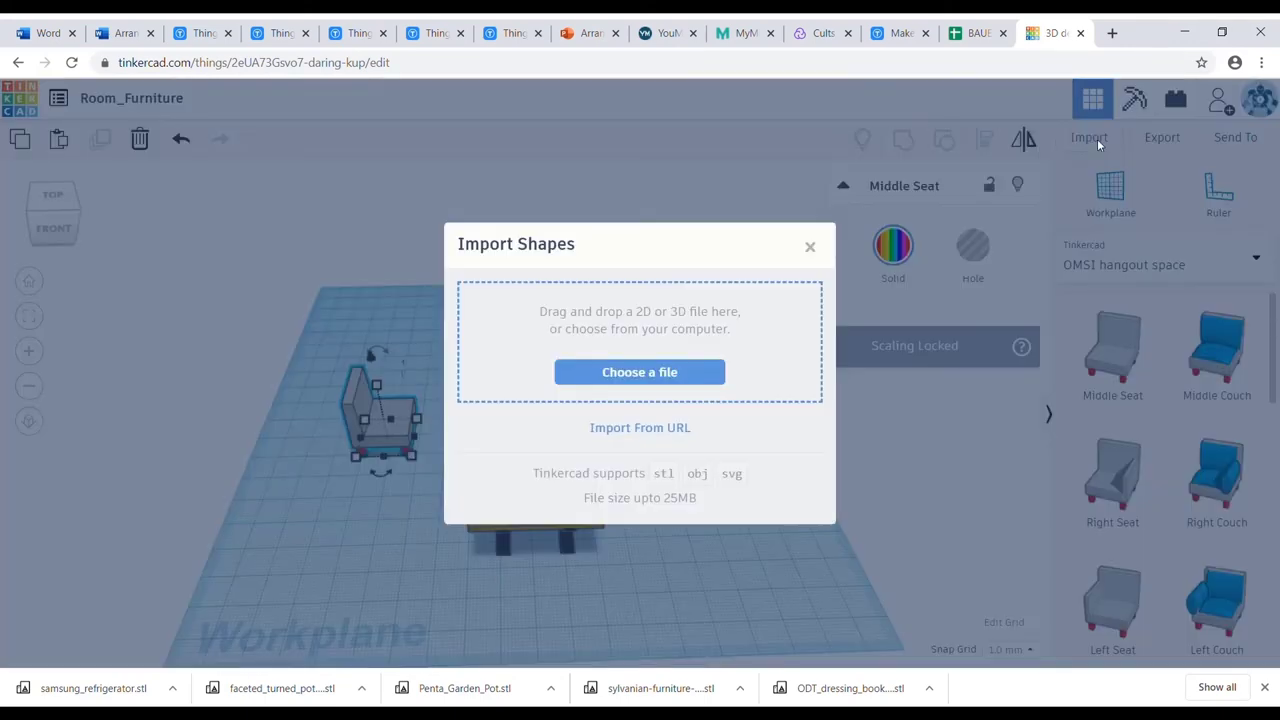
left_click(686, 379)
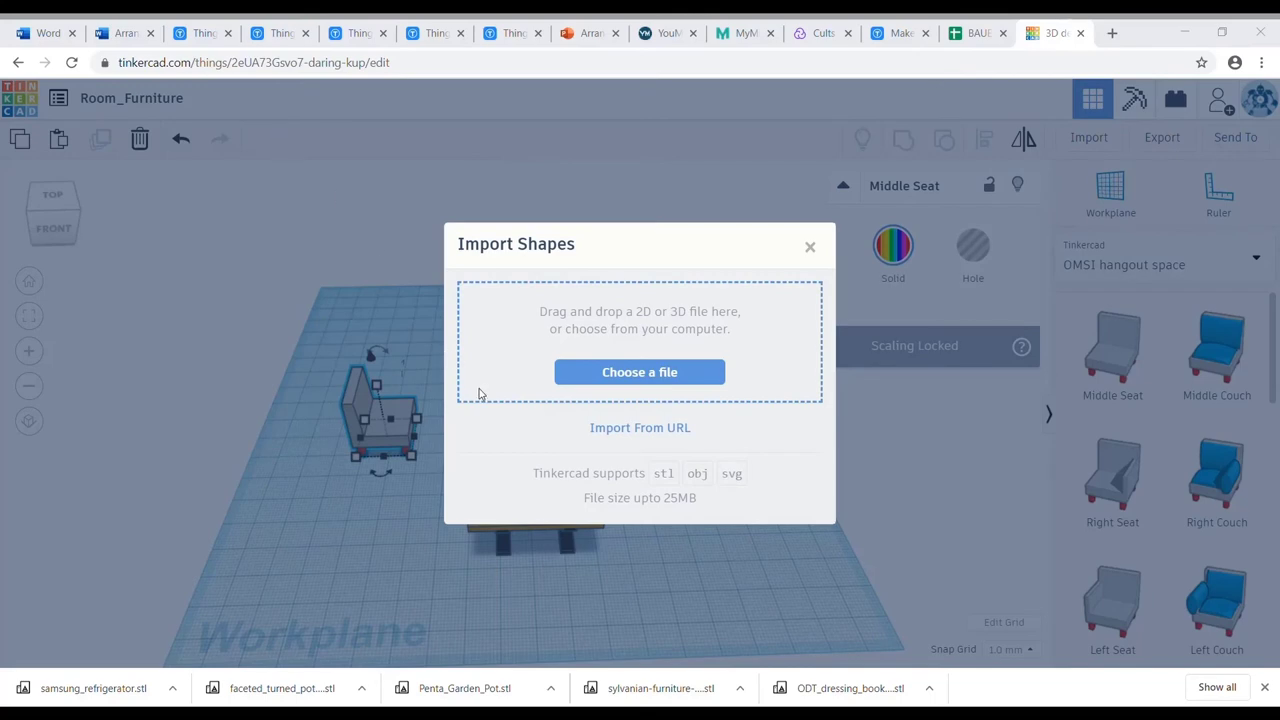
key("Return")
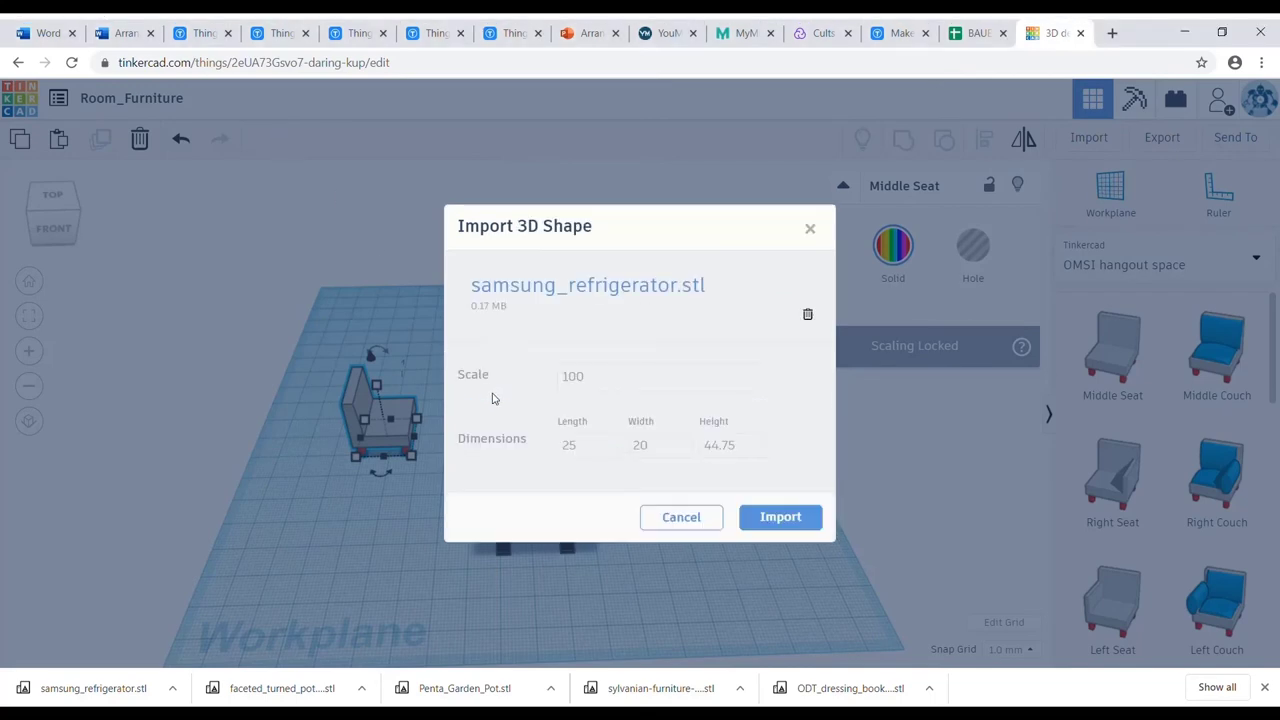
left_click(790, 516)
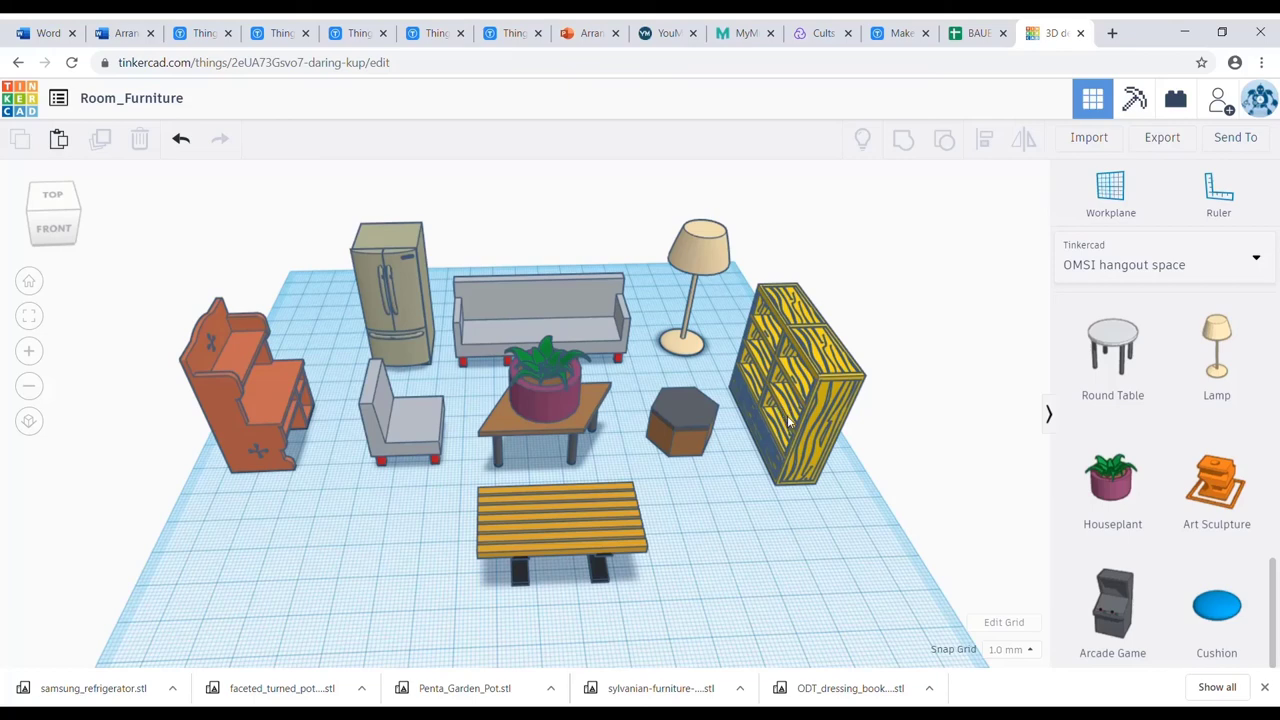
mouse_move(752, 483)
right_mouse_down()
mouse_move(731, 508)
mouse_move(734, 484)
right_mouse_up()
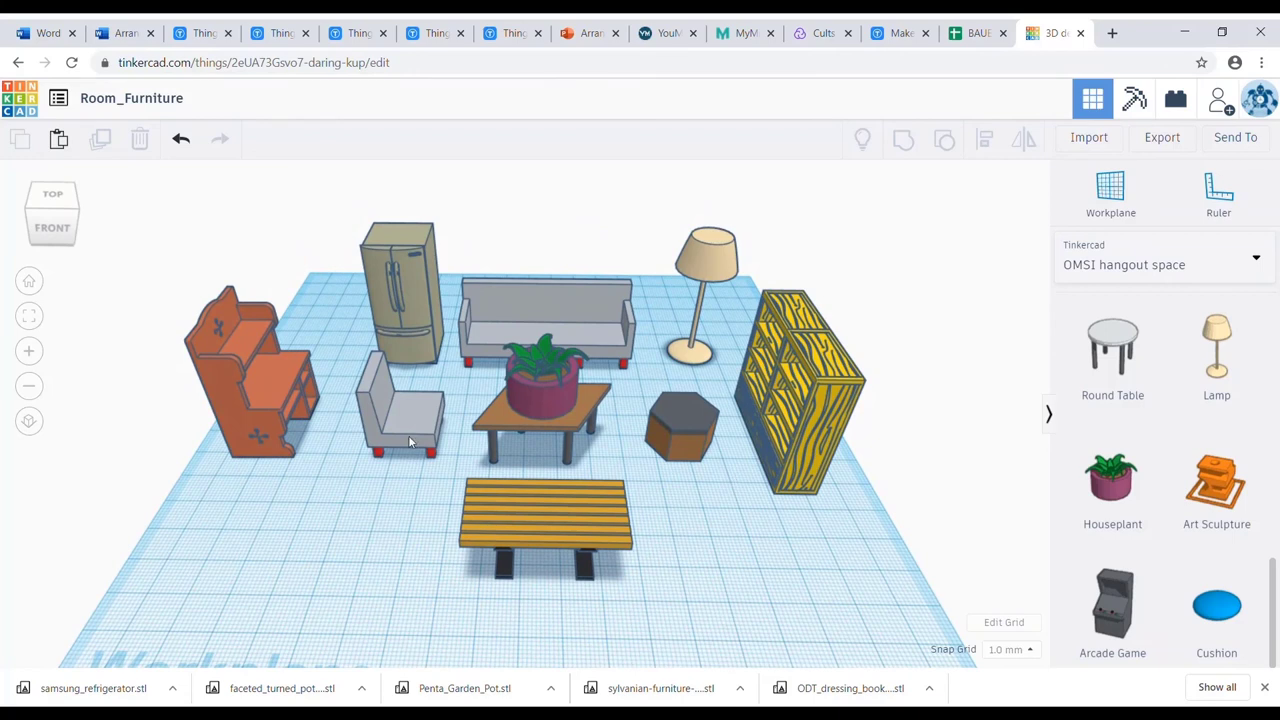
Step: Give the yellow bookshelf, then the orange desk, the light peach Solid colour preset
left_click(797, 395)
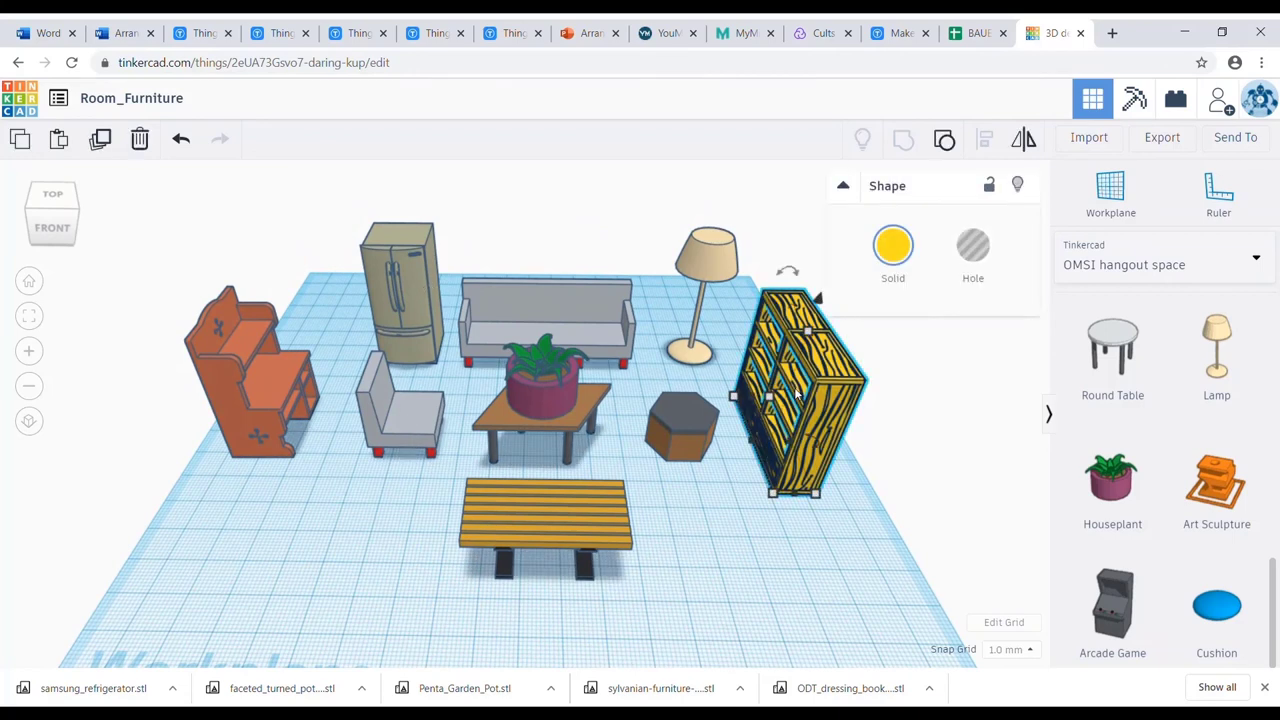
left_click(891, 256)
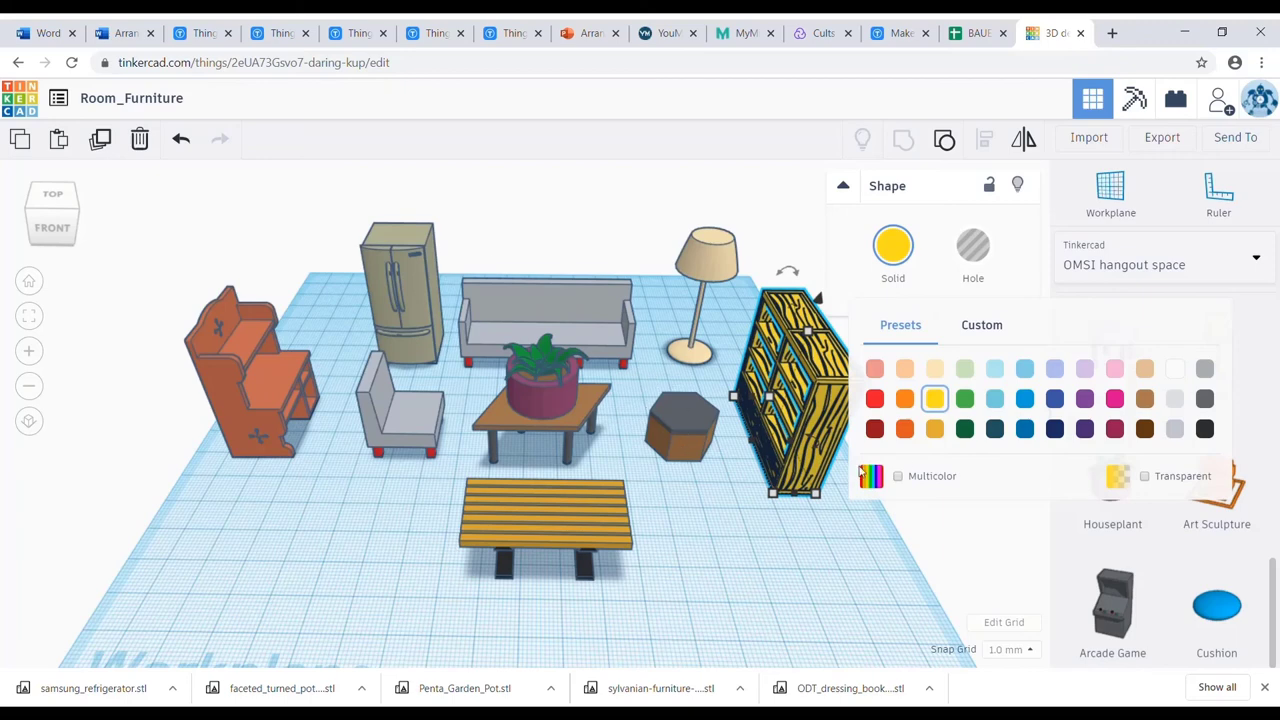
left_click(931, 368)
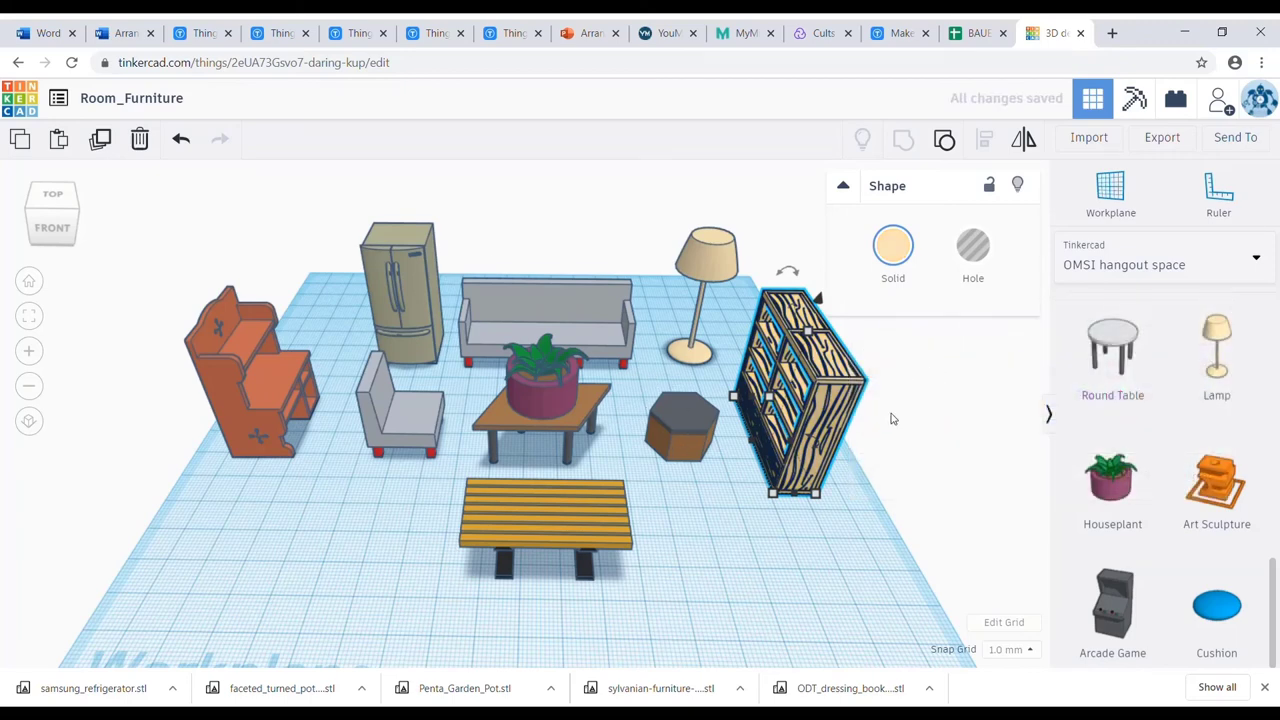
left_click(262, 418)
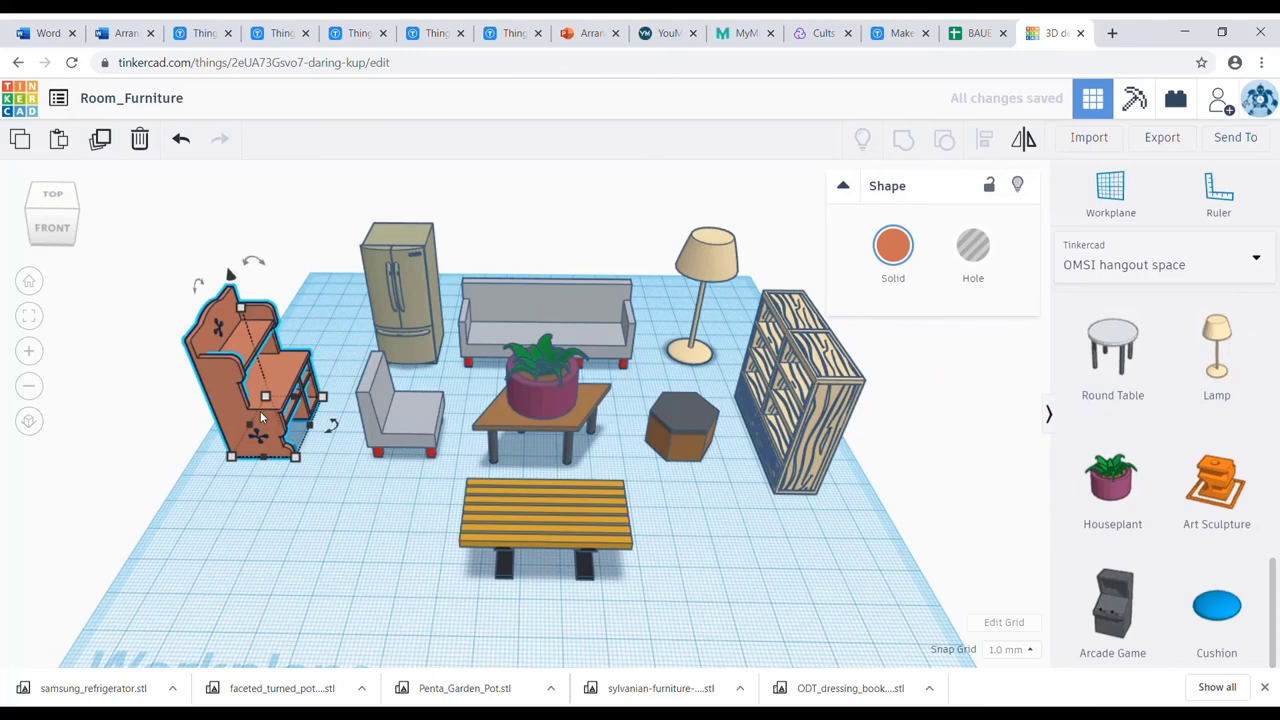
left_click(716, 587)
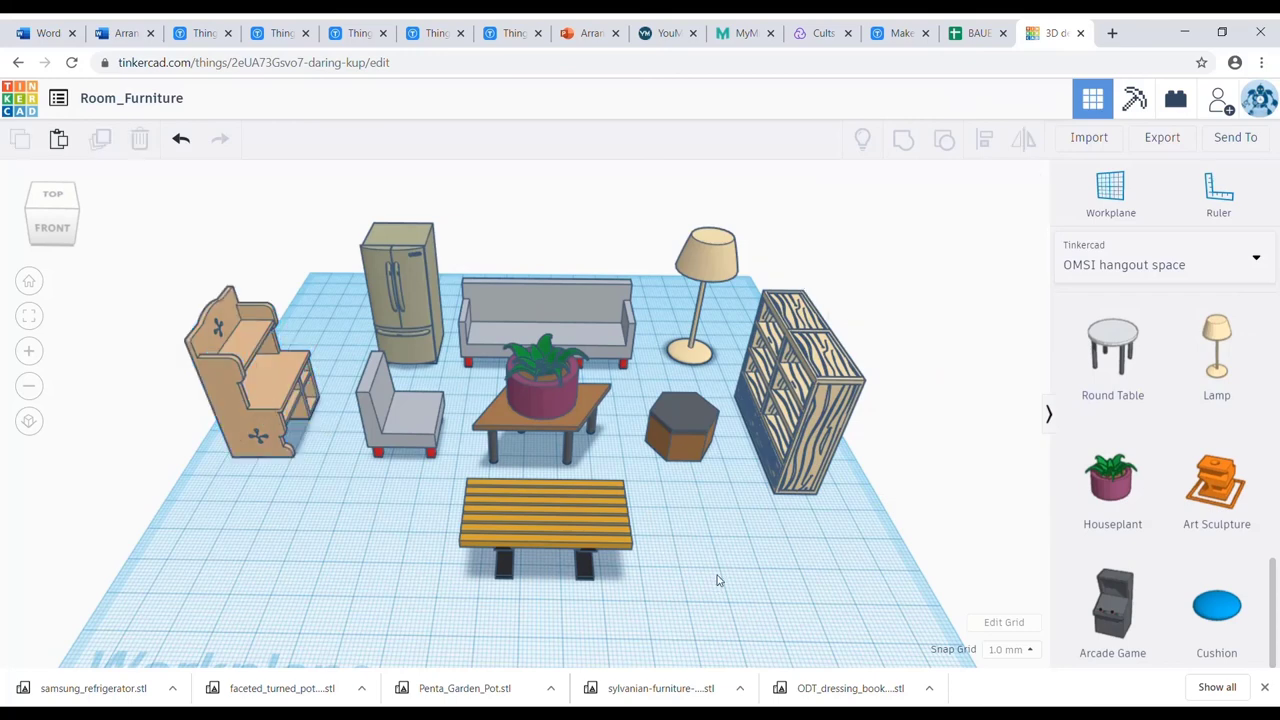
right_click_drag(714, 569, 713, 540)
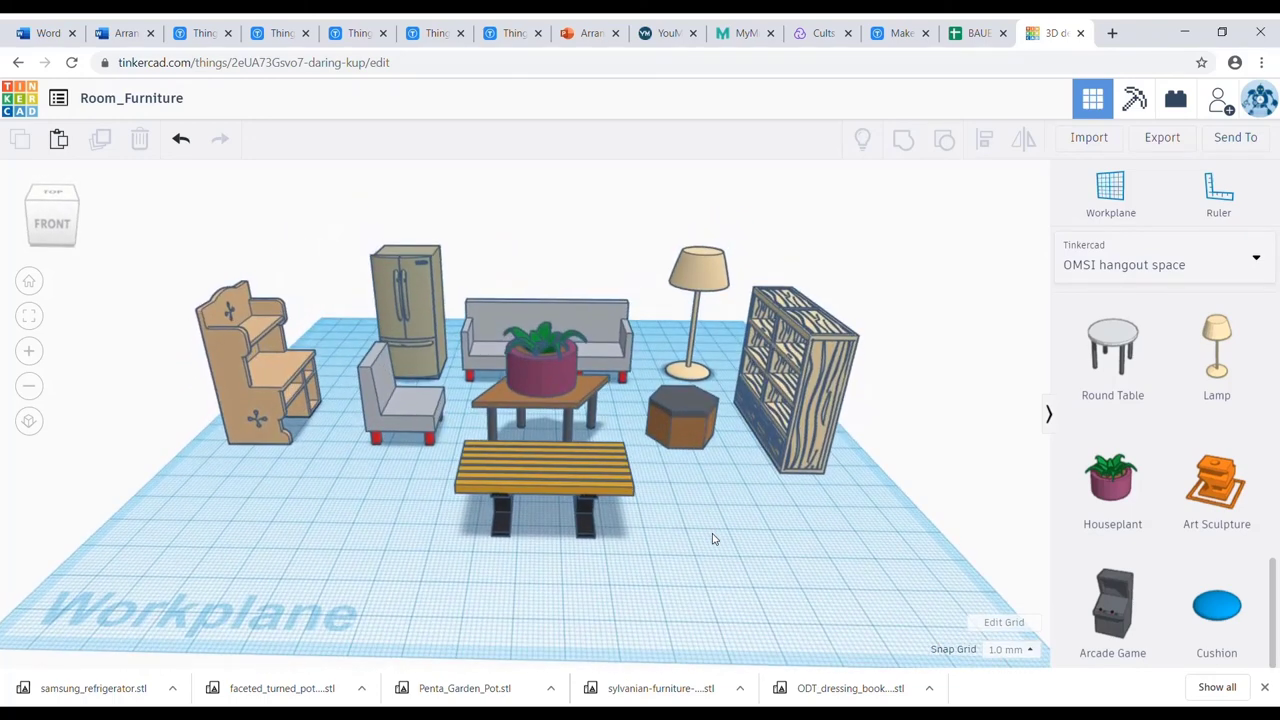